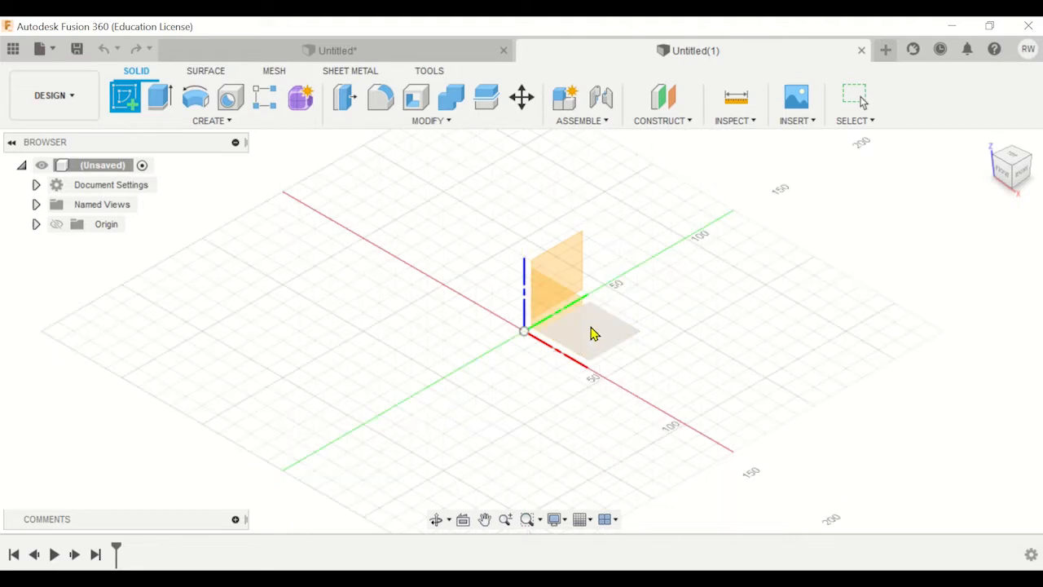
Sketch a 50 mm diameter circle centred on the origin on the horizontal plane and finish the sketch.
{"action": "left_click", "coordinate": [592, 334]}
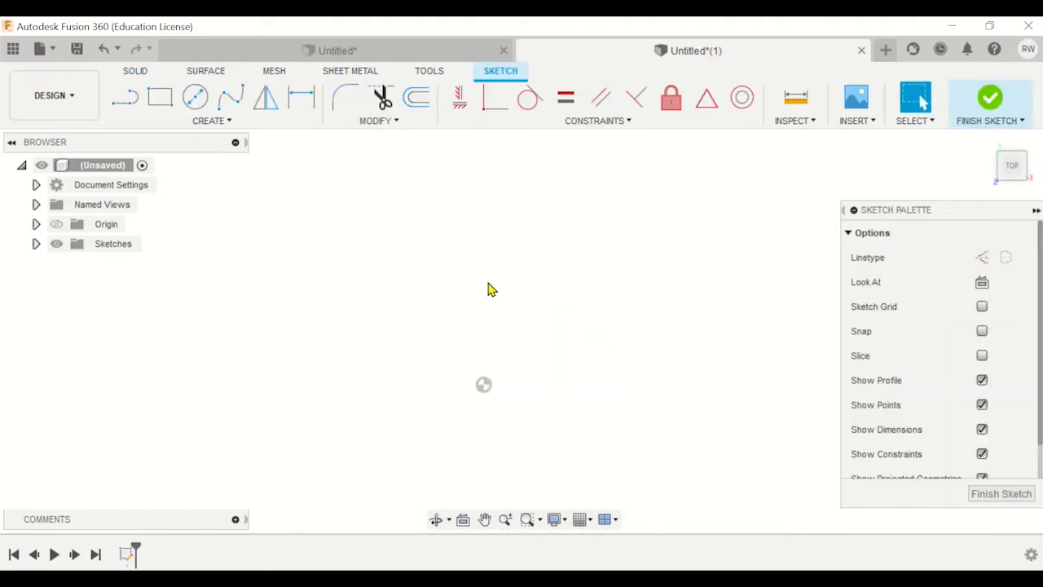
{"action": "left_click", "coordinate": [197, 99]}
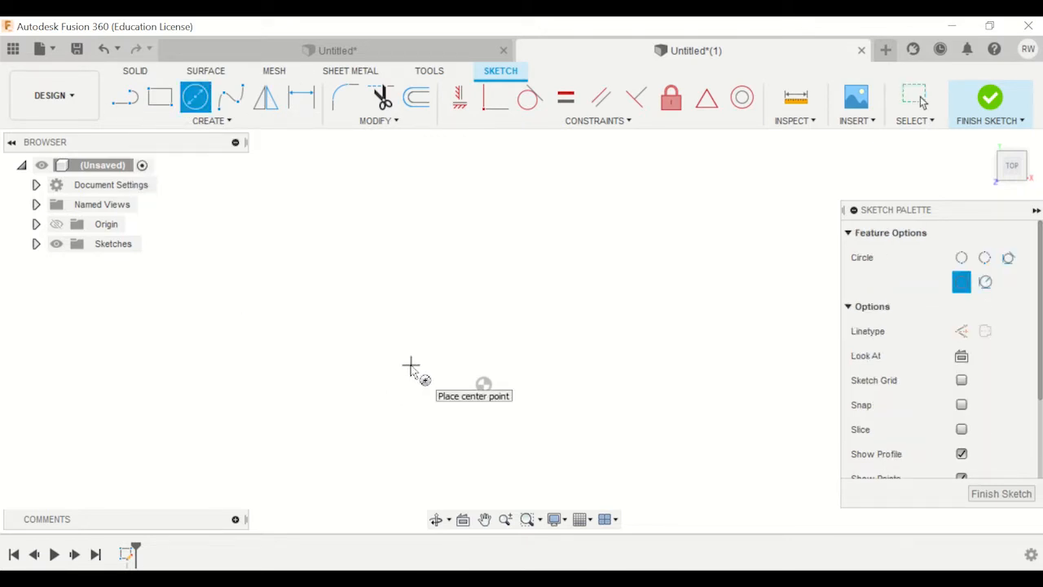
{"action": "left_click", "coordinate": [485, 386]}
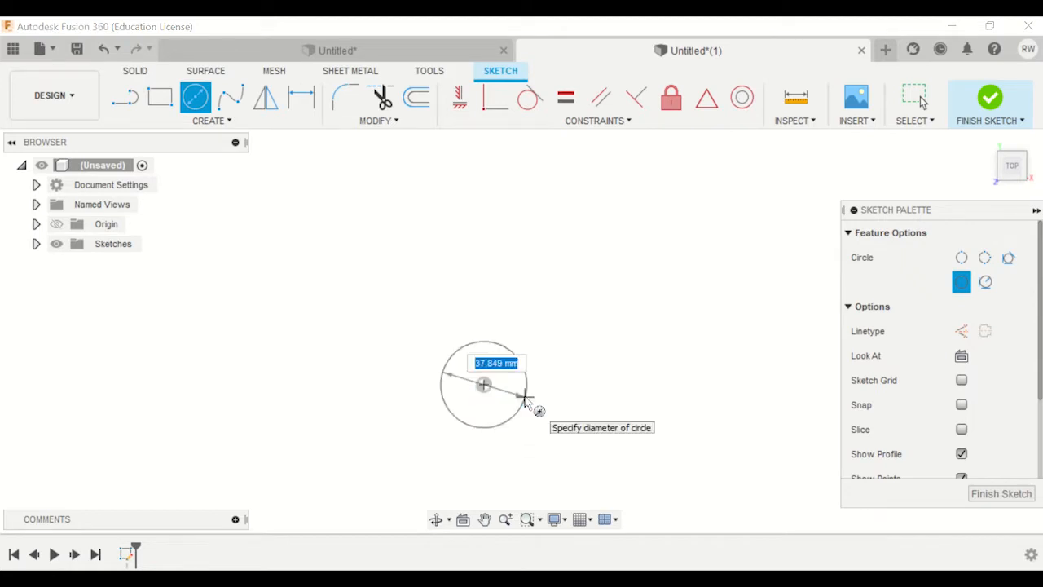
{"action": "type", "text": "50"}
{"action": "key", "text": "Return"}
{"action": "scroll", "coordinate": [525, 404], "scroll_direction": "up", "scroll_amount": 4}
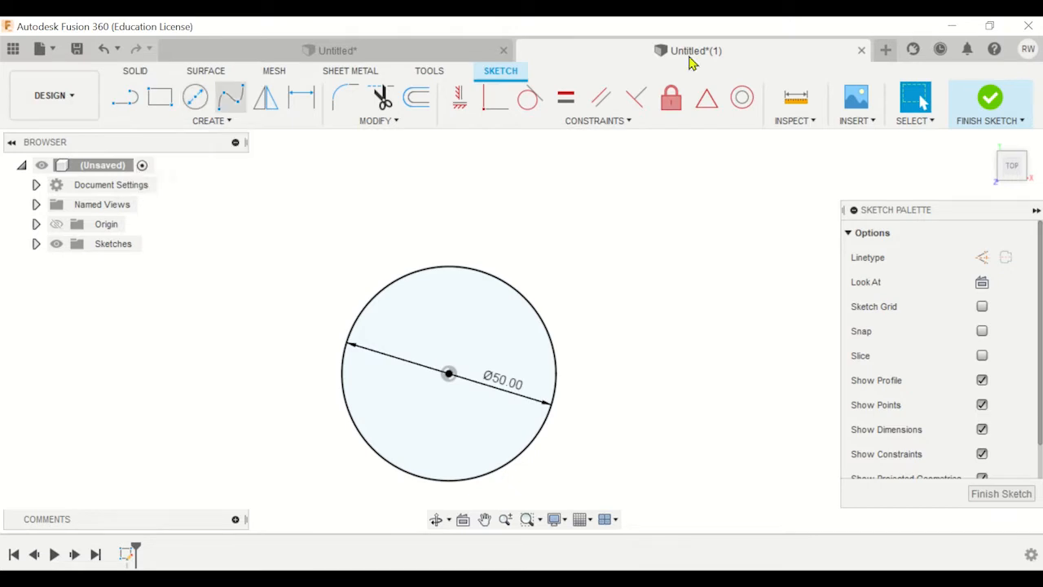
{"action": "left_click", "coordinate": [986, 99]}
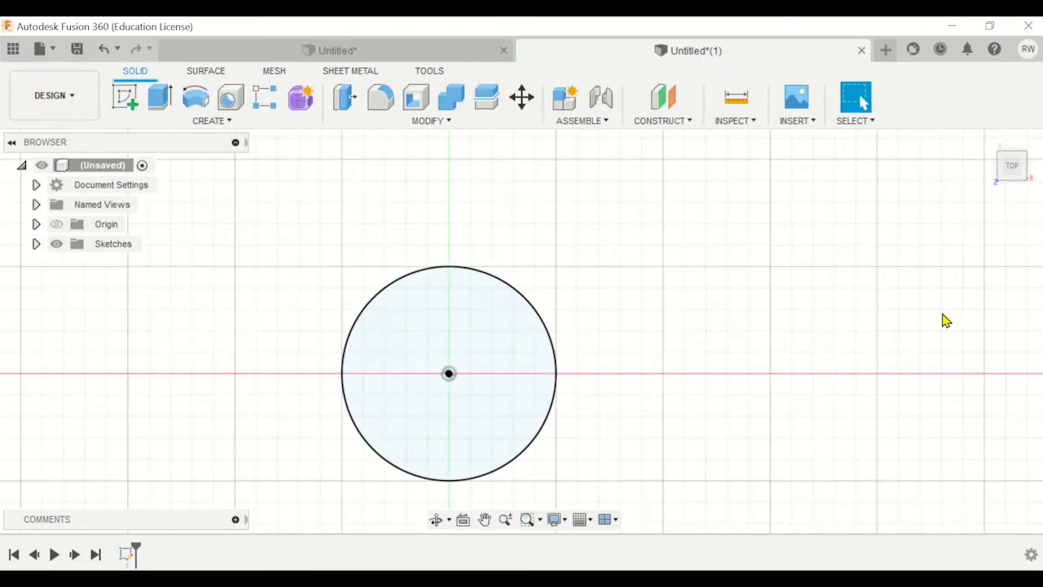
Extrude the circle profile 5 mm as a new body.
{"action": "key", "text": "e"}
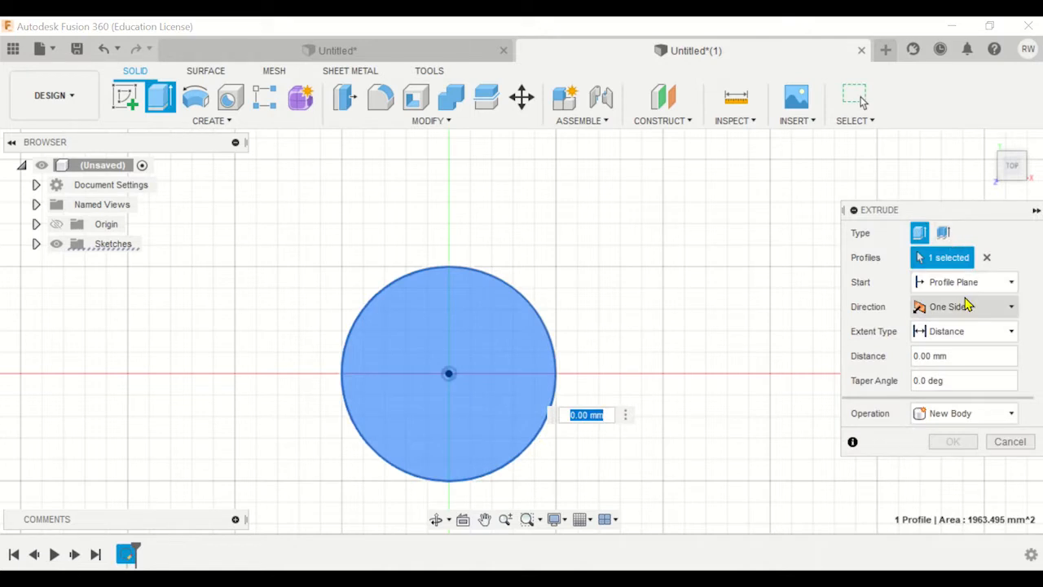
{"action": "type", "text": "5"}
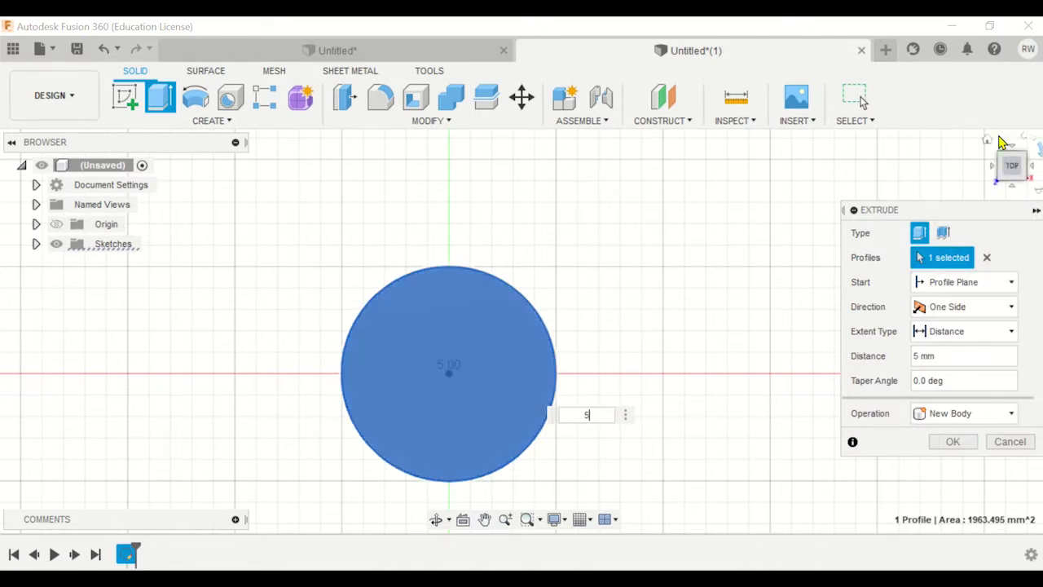
{"action": "left_click", "coordinate": [988, 144]}
{"action": "scroll", "coordinate": [773, 381], "scroll_direction": "down", "scroll_amount": 2}
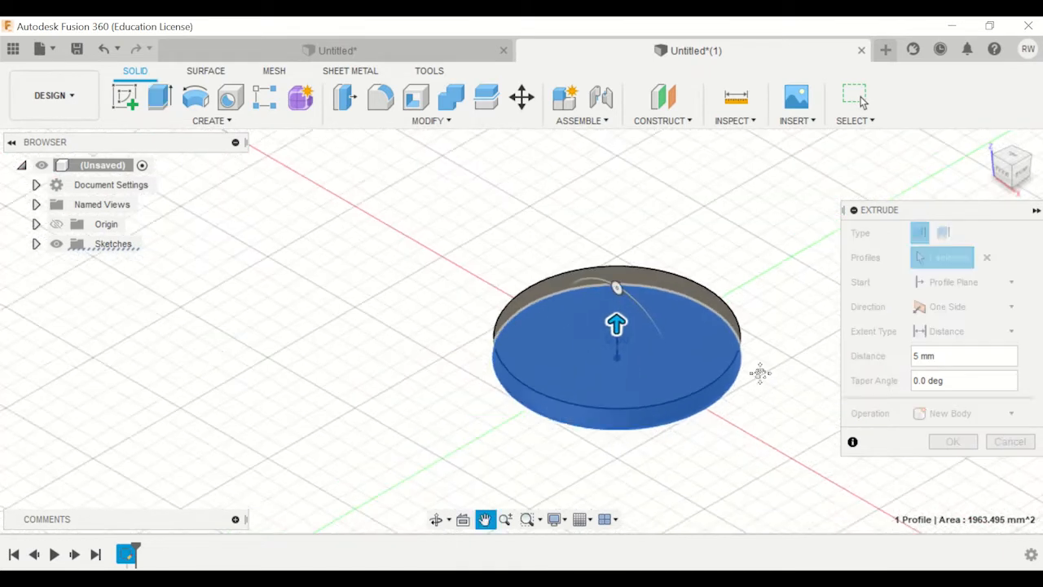
{"action": "middle_click_drag", "start_coordinate": [759, 373], "coordinate": [582, 361]}
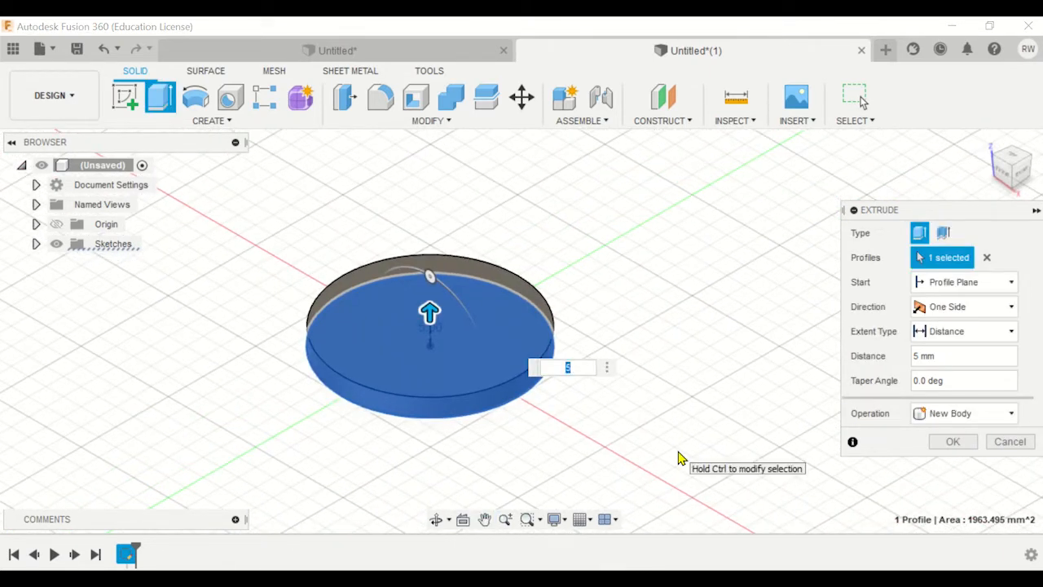
{"action": "left_click", "coordinate": [946, 441]}
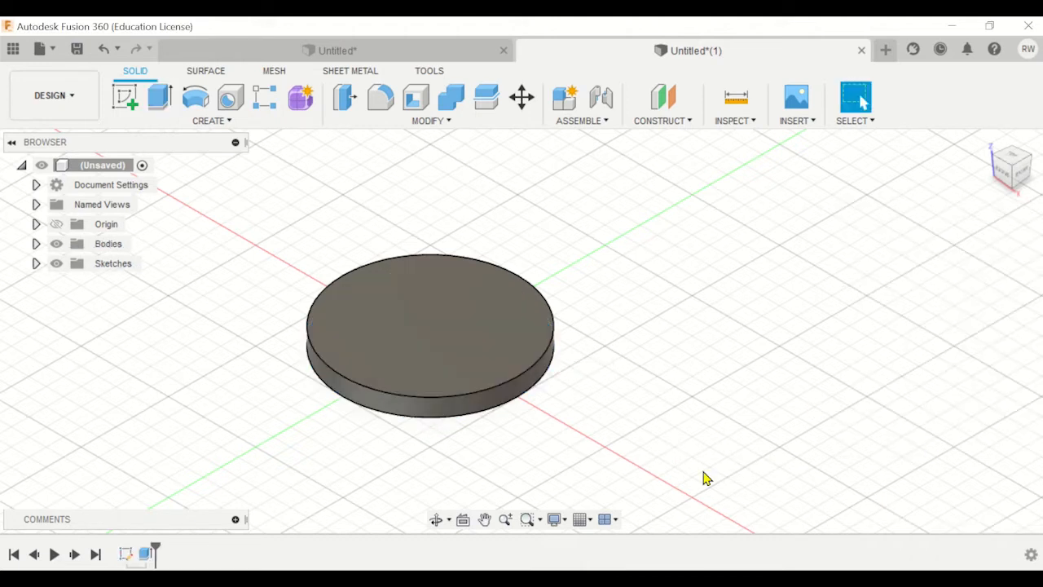
Start a sketch on the disc's top face and draw a 56 mm diameter construction circle centred on the origin.
{"action": "left_click", "coordinate": [483, 345]}
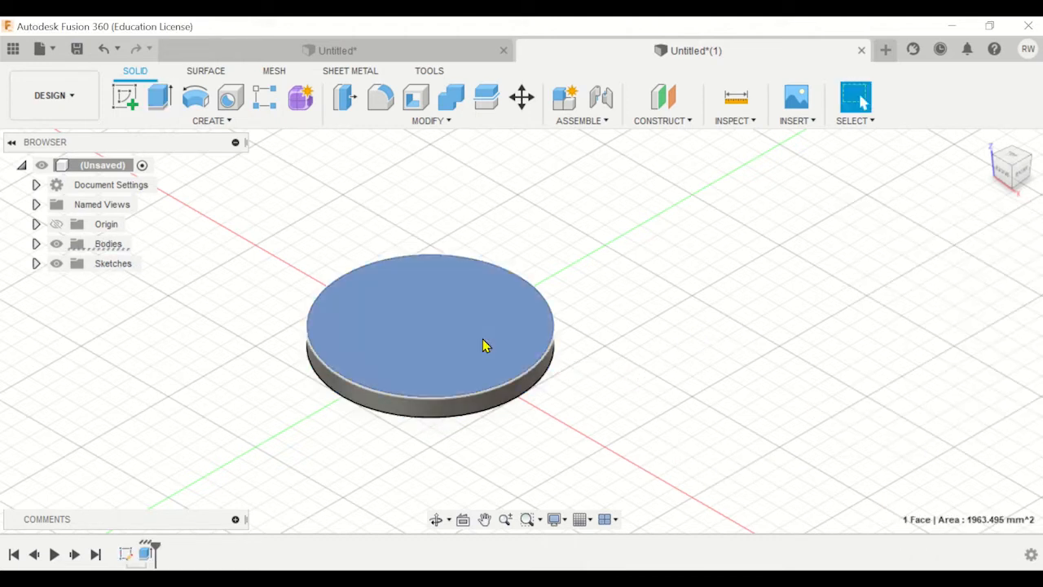
{"action": "right_click", "coordinate": [484, 345]}
{"action": "left_click", "coordinate": [472, 84]}
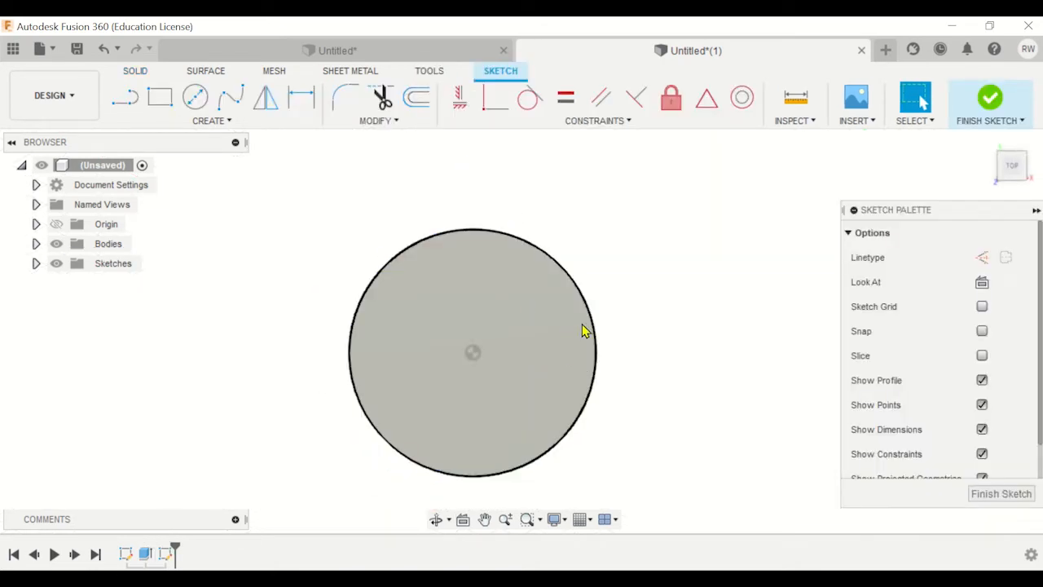
{"action": "left_click", "coordinate": [197, 91]}
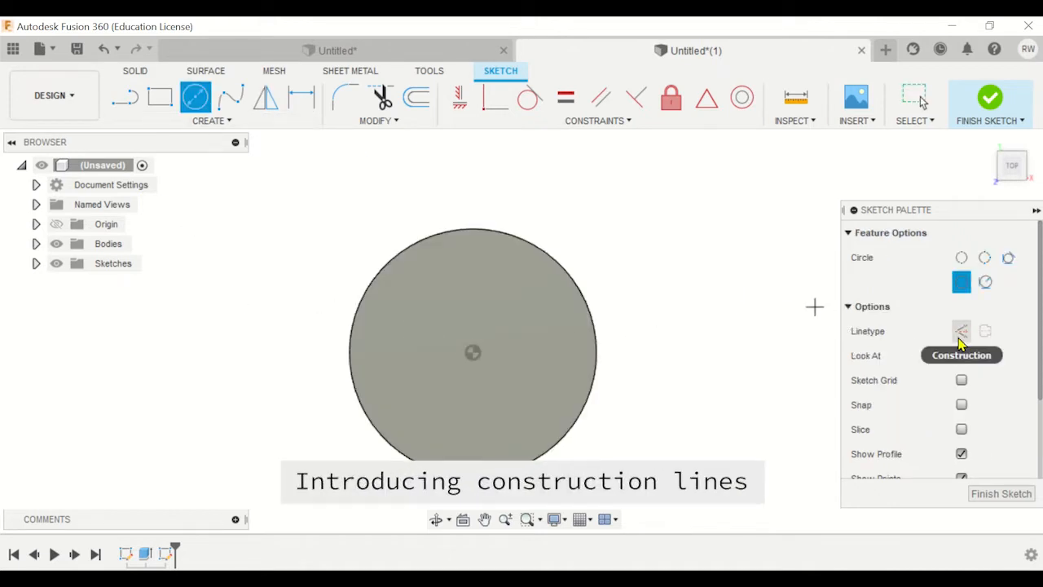
{"action": "left_click", "coordinate": [960, 334]}
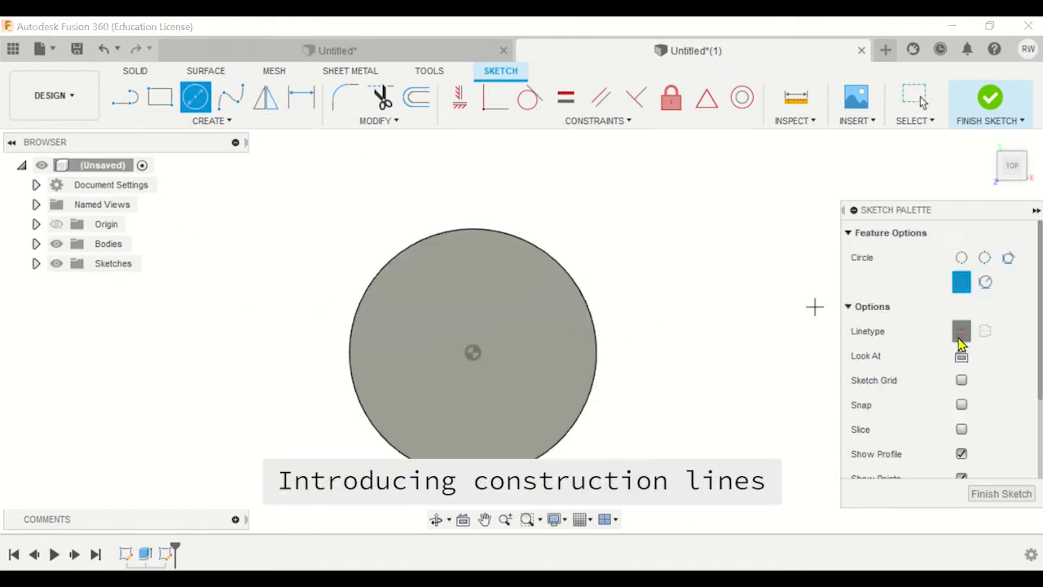
{"action": "left_click", "coordinate": [474, 353]}
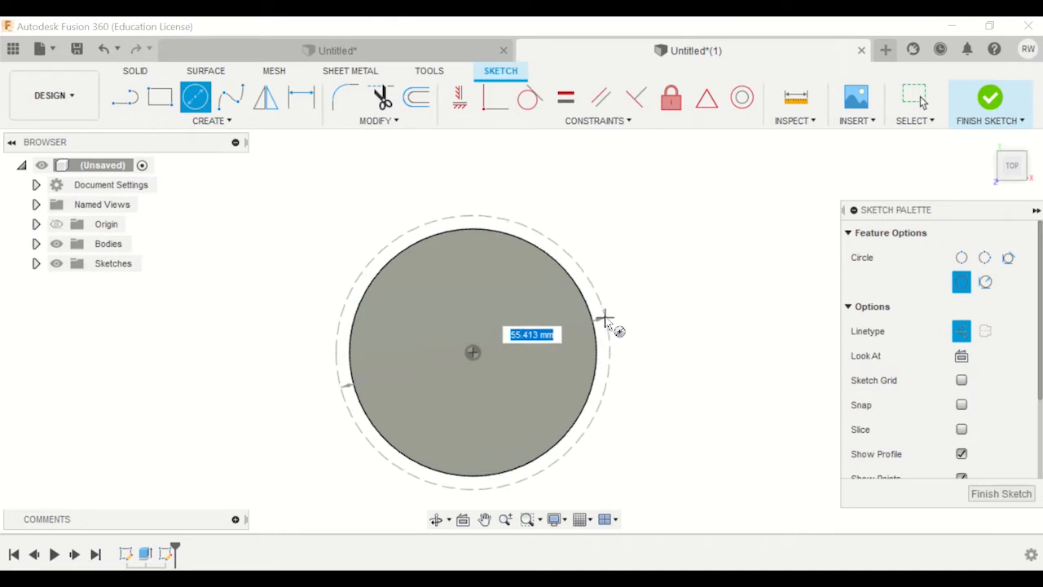
{"action": "type", "text": "56"}
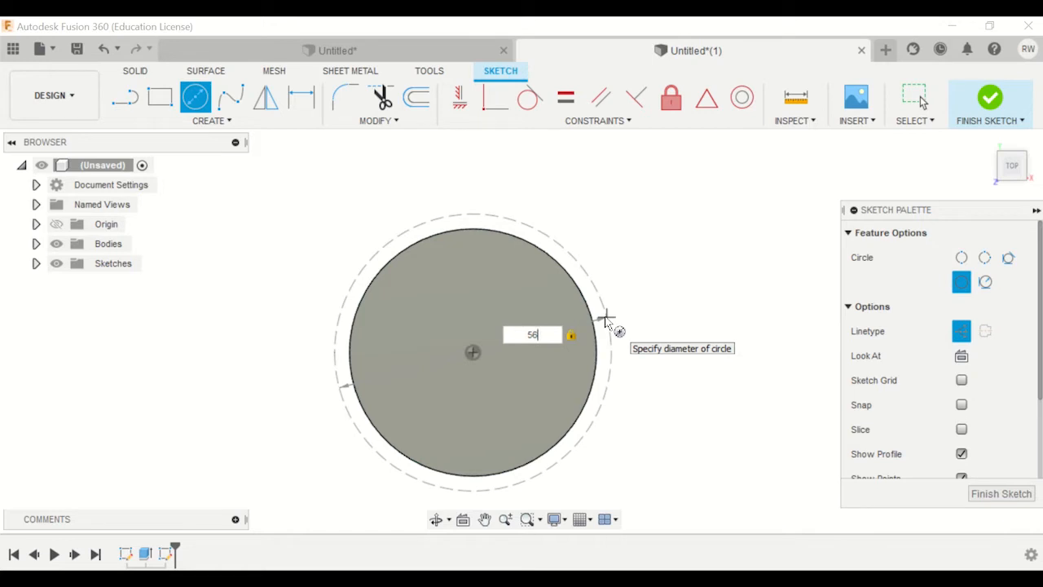
{"action": "key", "text": "Return"}
{"action": "key", "text": "Escape"}
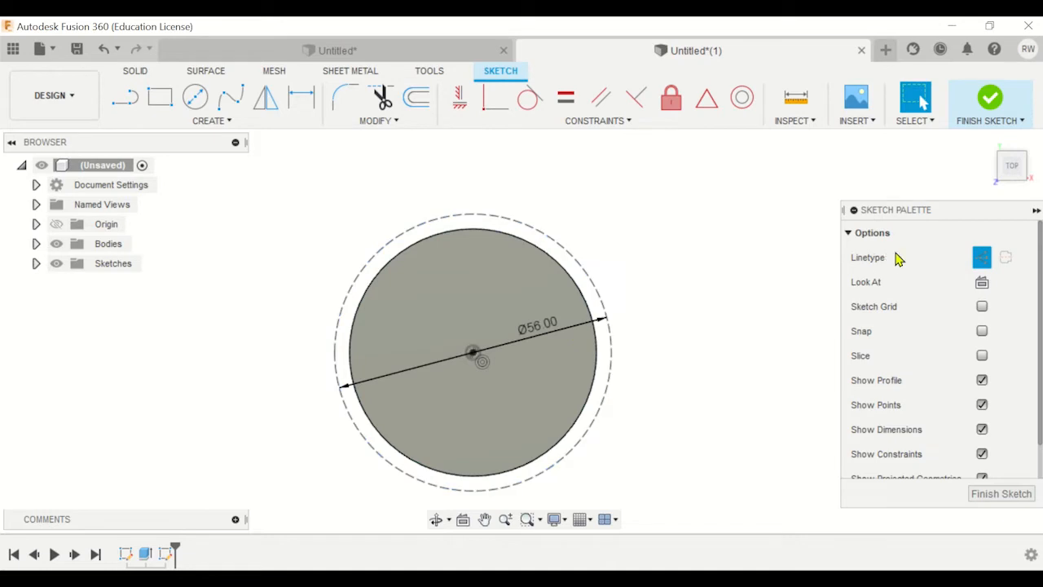
{"action": "left_click", "coordinate": [379, 274]}
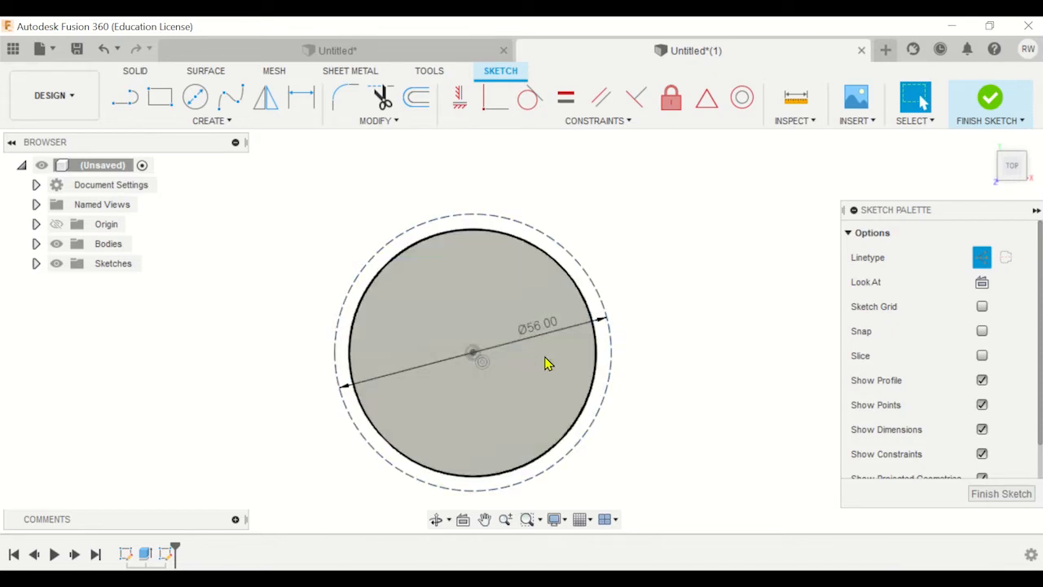
Draw a vertical construction line about 31 mm long from the disc's centre up past the construction circle.
{"action": "left_click", "coordinate": [123, 98]}
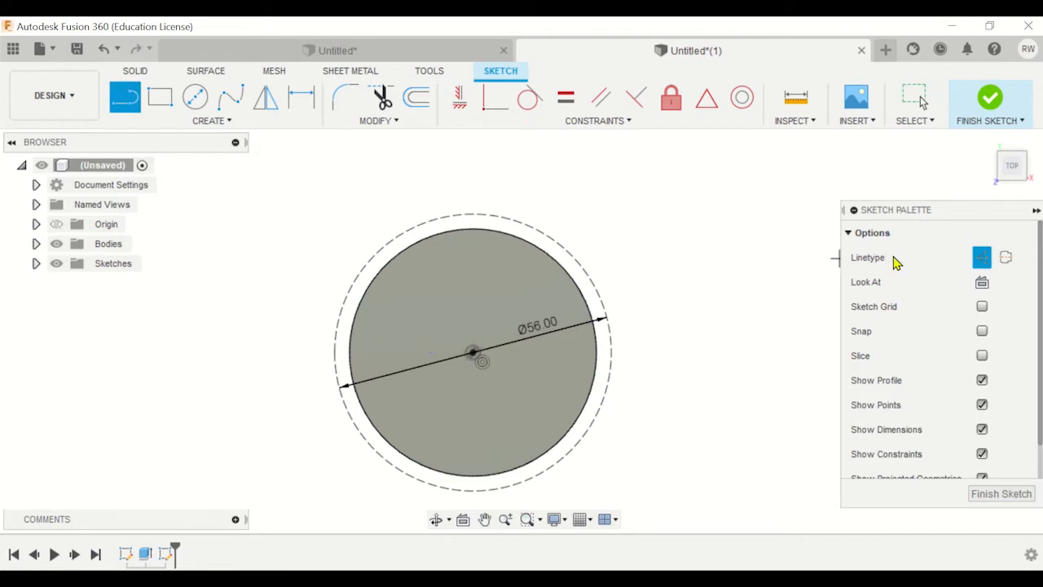
{"action": "left_click", "coordinate": [473, 353]}
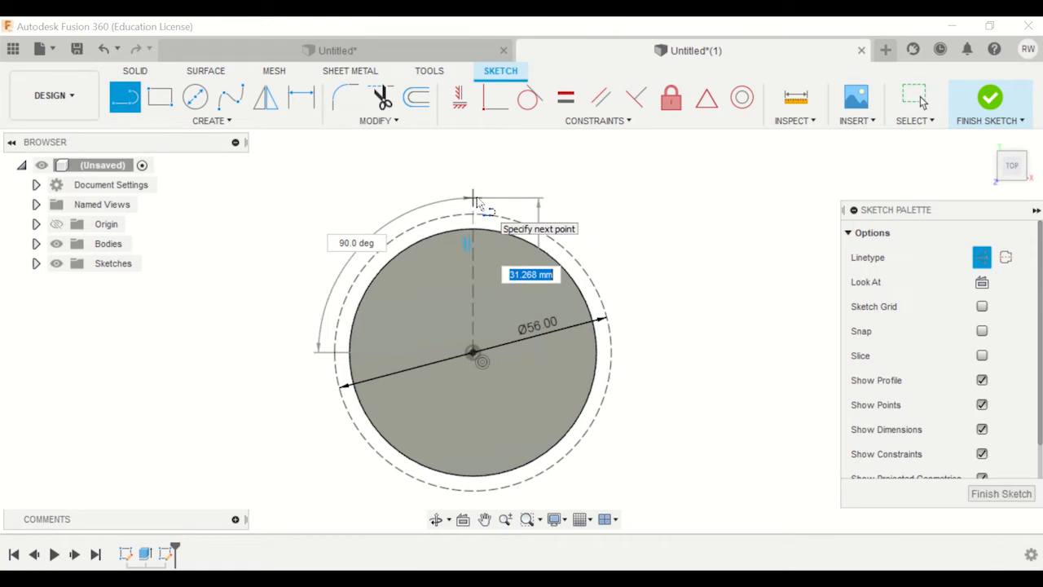
{"action": "left_click", "coordinate": [474, 200]}
{"action": "key", "text": "Escape"}
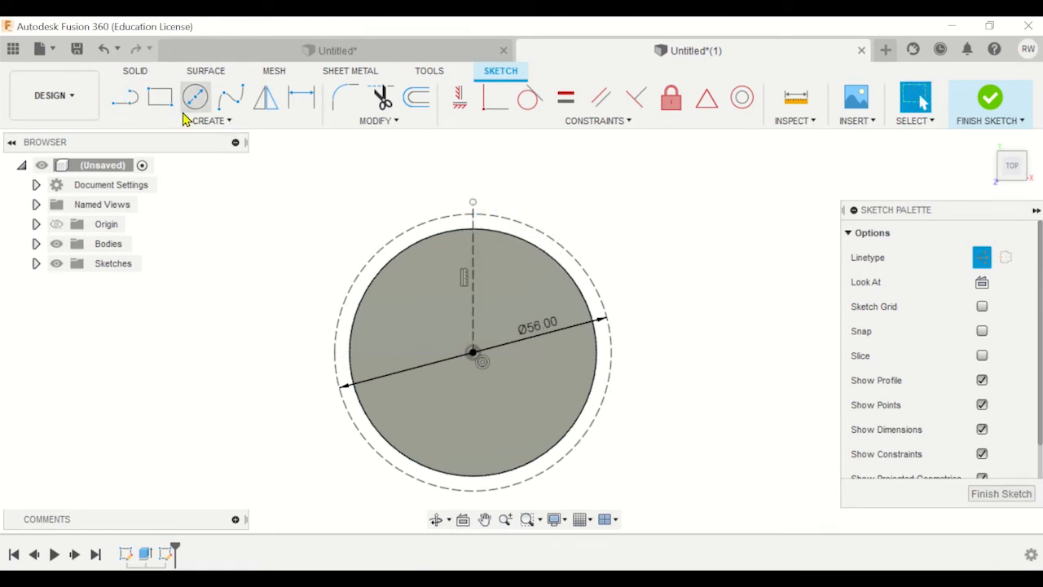
Draw a solid line from where the construction line crosses the construction circle down-left into the disc, at 50 degrees and 5.124 mm long.
{"action": "left_click", "coordinate": [125, 97]}
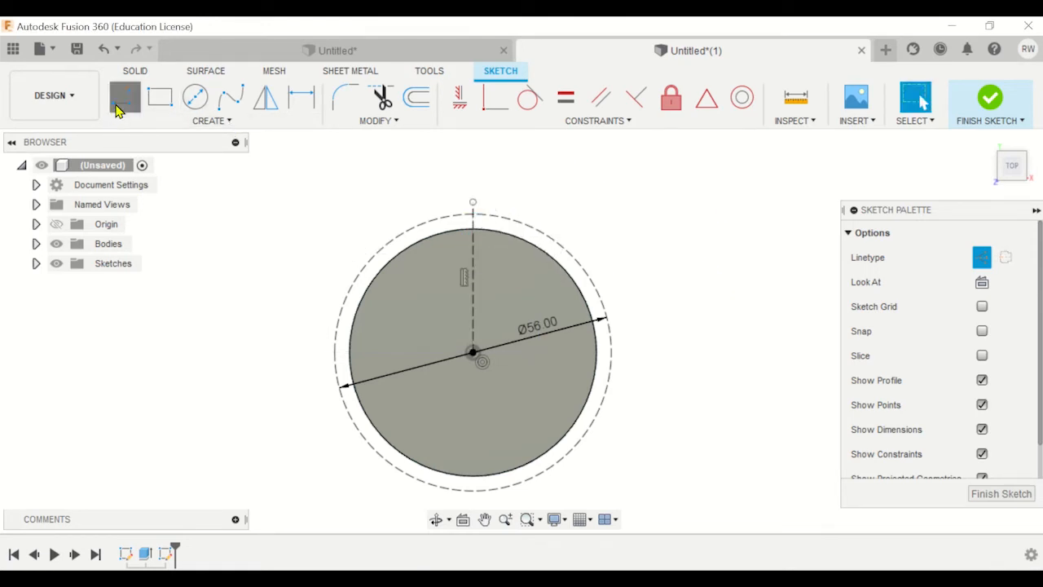
{"action": "left_click", "coordinate": [981, 261]}
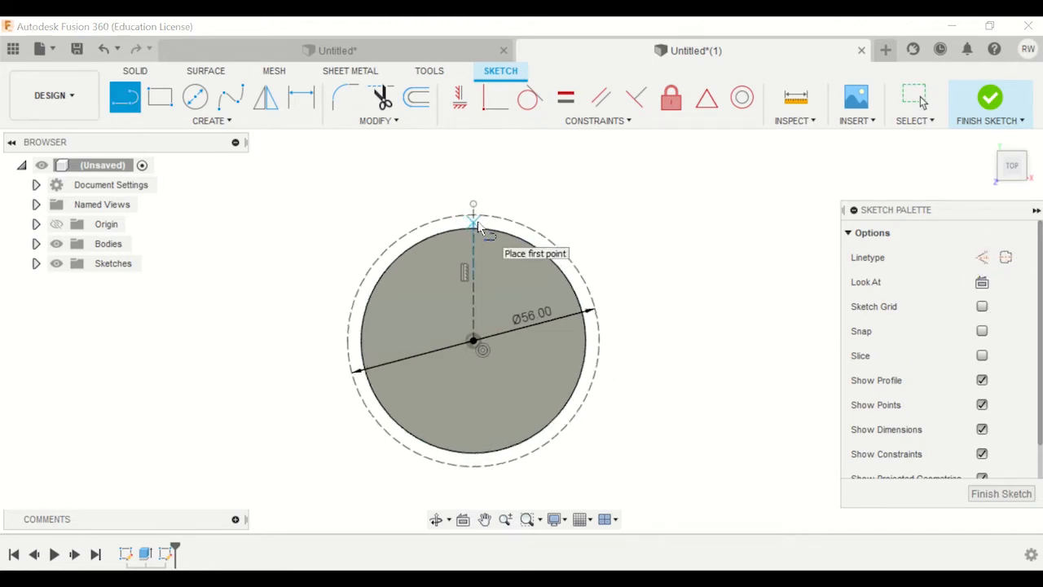
{"action": "scroll", "coordinate": [465, 212], "scroll_direction": "up", "scroll_amount": 3}
{"action": "scroll", "coordinate": [458, 201], "scroll_direction": "up", "scroll_amount": 3}
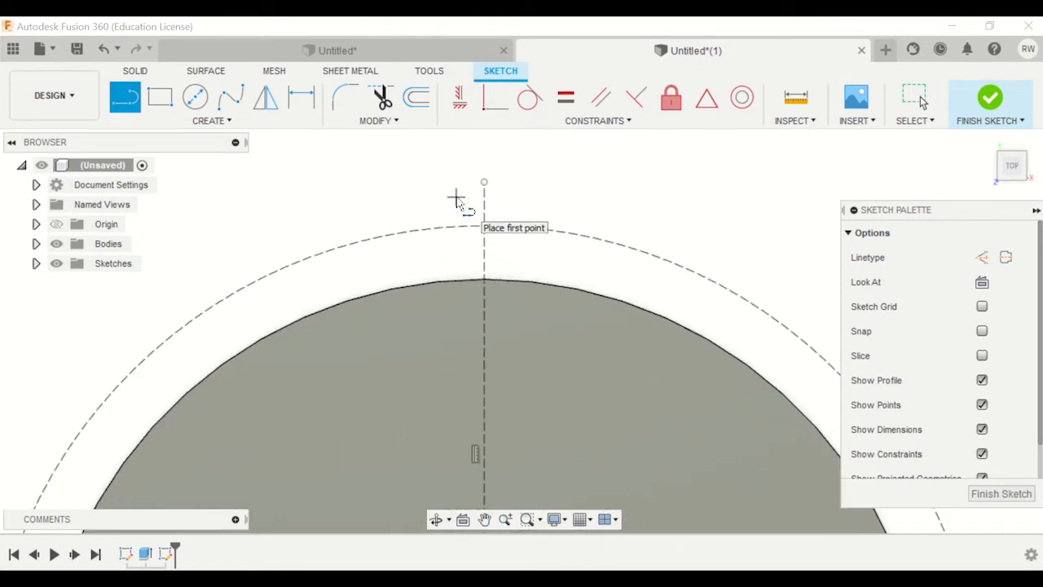
{"action": "left_click", "coordinate": [484, 226]}
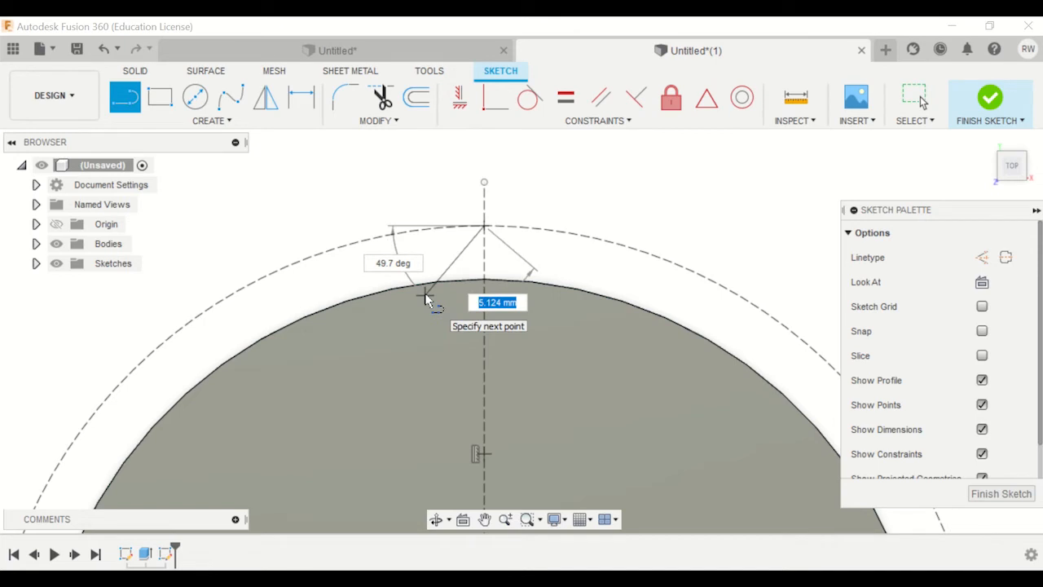
{"action": "key", "text": "Tab"}
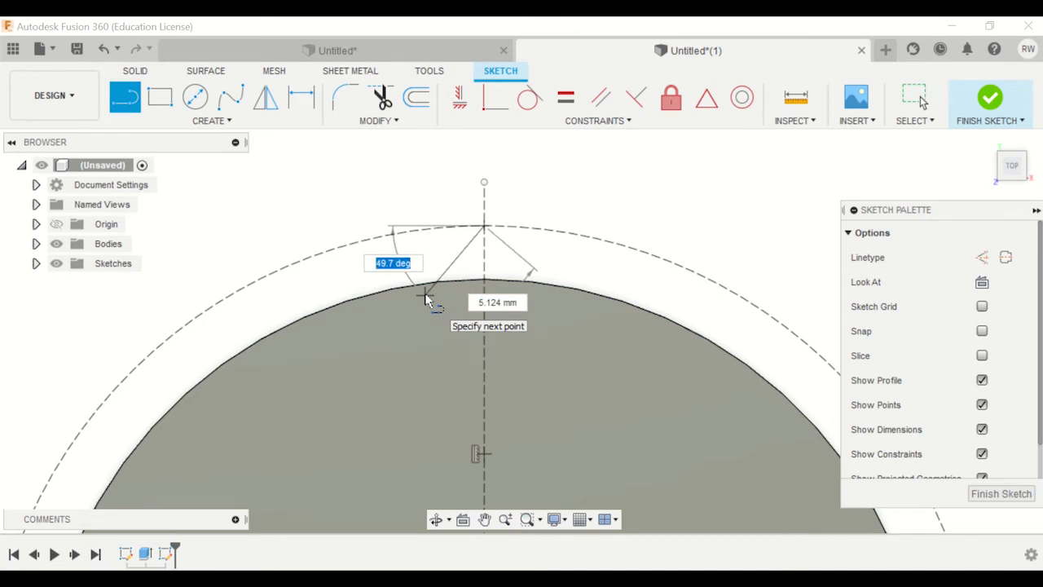
{"action": "type", "text": "50"}
{"action": "key", "text": "Tab"}
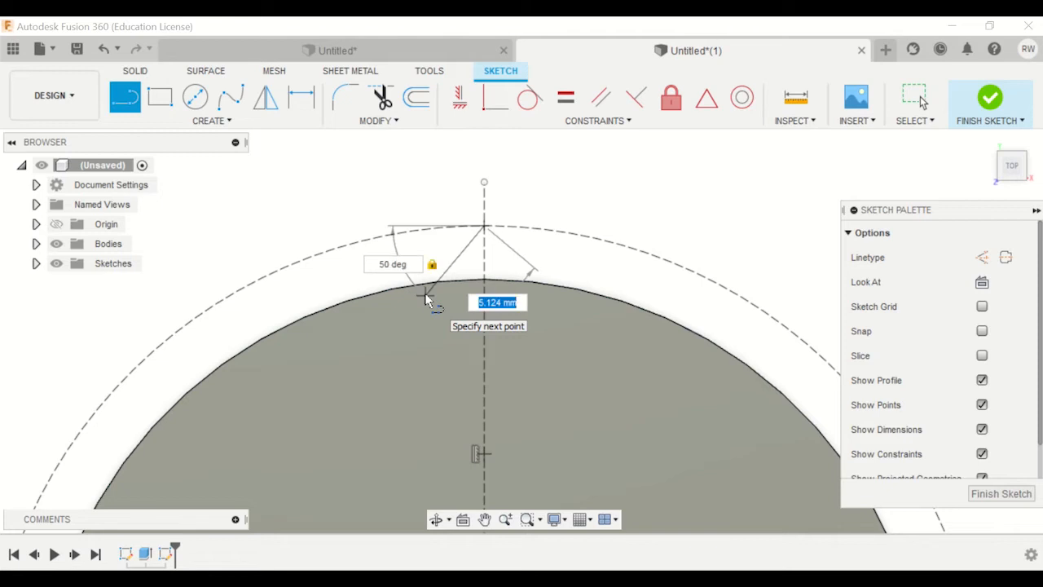
{"action": "key", "text": "Return"}
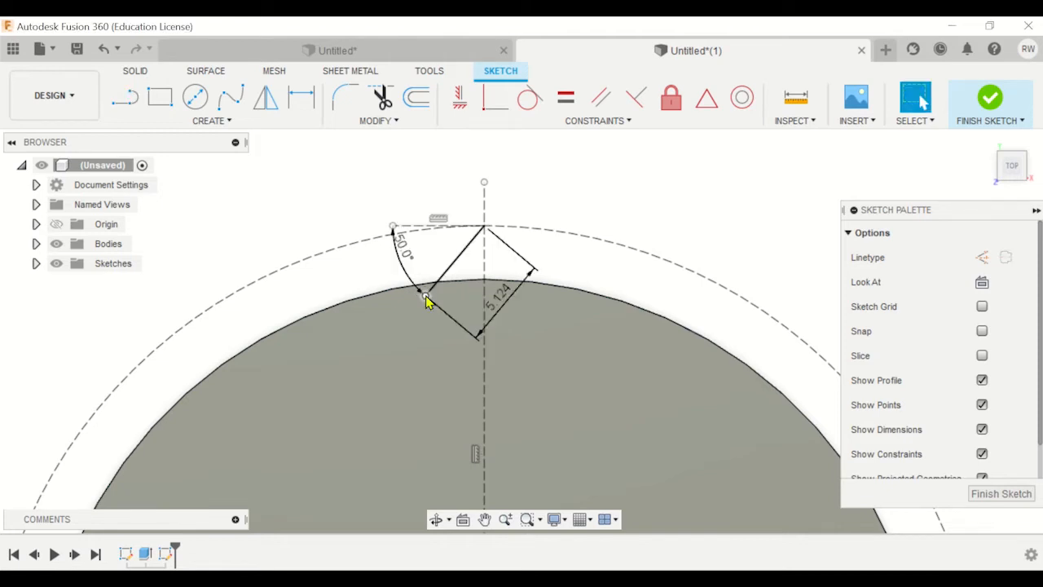
Draw the tooth's second side from the same apex down-right into the disc, about 5.3 mm long at 130 degrees.
{"action": "left_click", "coordinate": [125, 96]}
{"action": "left_click", "coordinate": [485, 227]}
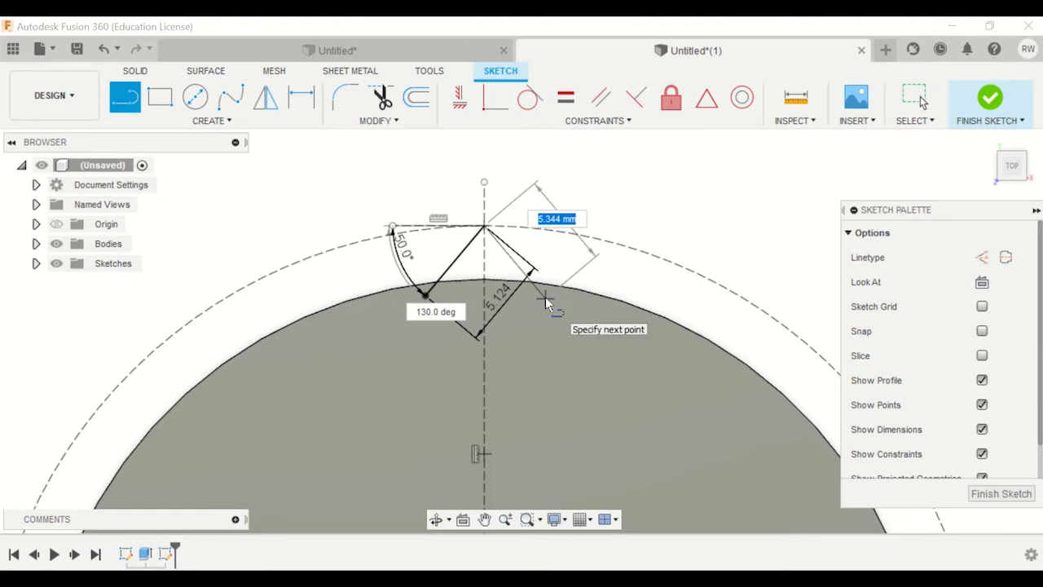
{"action": "key", "text": "Return"}
{"action": "key", "text": "Escape"}
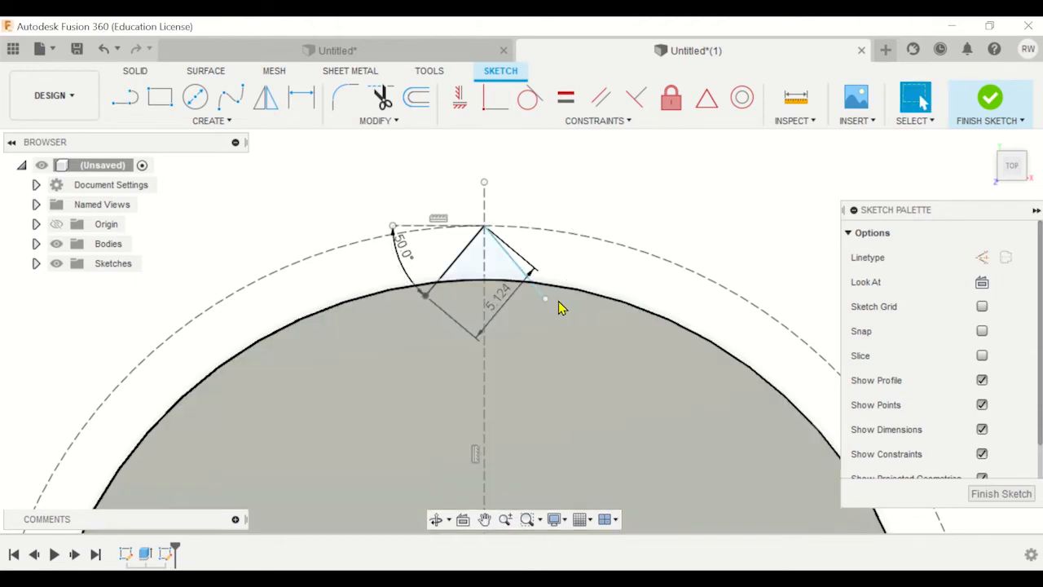
Finish the sketch and extrude the triangular tooth profile downward to the disc's underside, joining it to the disc.
{"action": "left_click", "coordinate": [987, 141]}
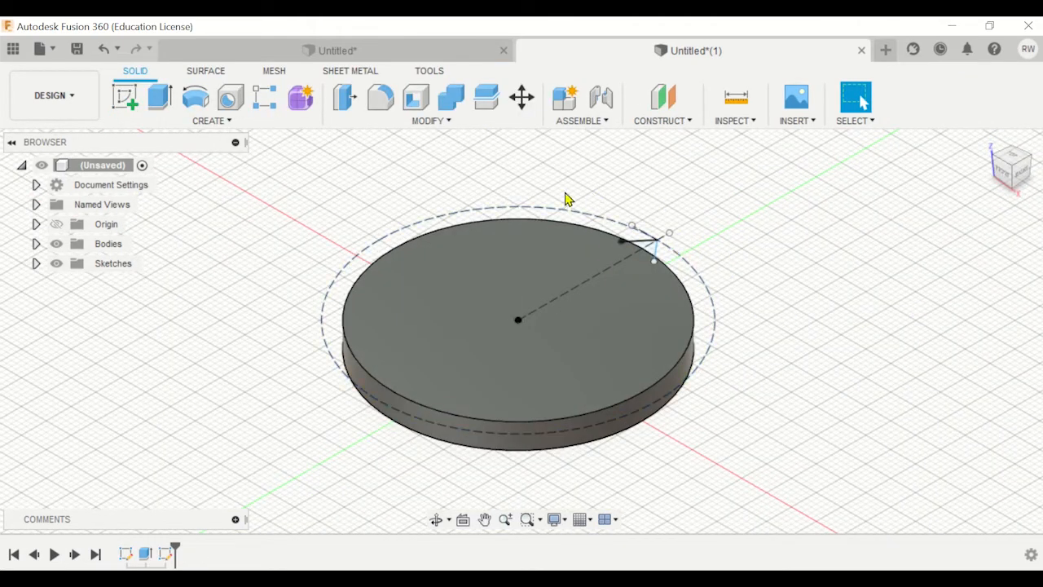
{"action": "left_click", "coordinate": [161, 98]}
{"action": "scroll", "coordinate": [648, 216], "scroll_direction": "up", "scroll_amount": 3}
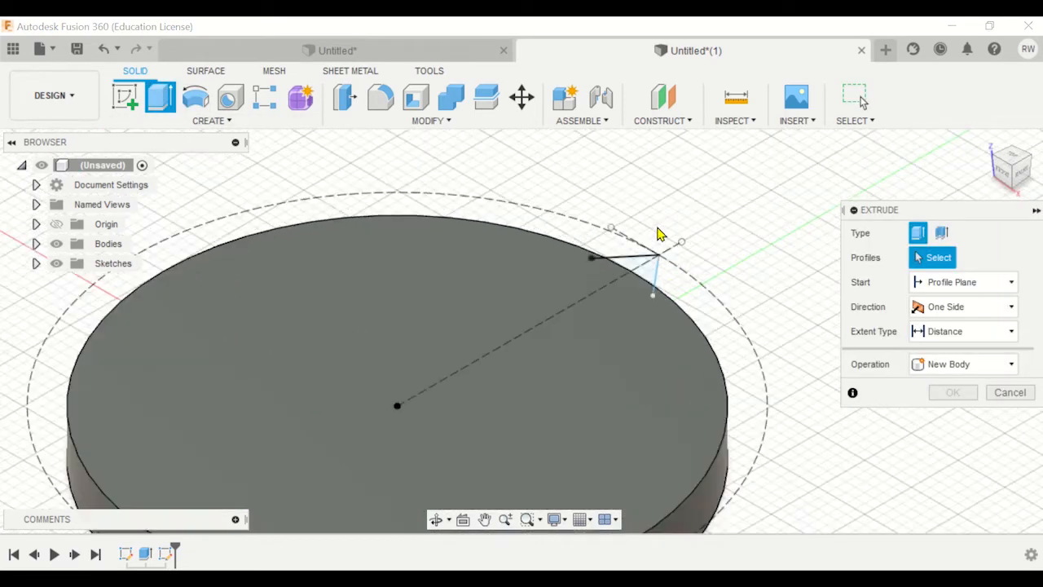
{"action": "left_click", "coordinate": [649, 264]}
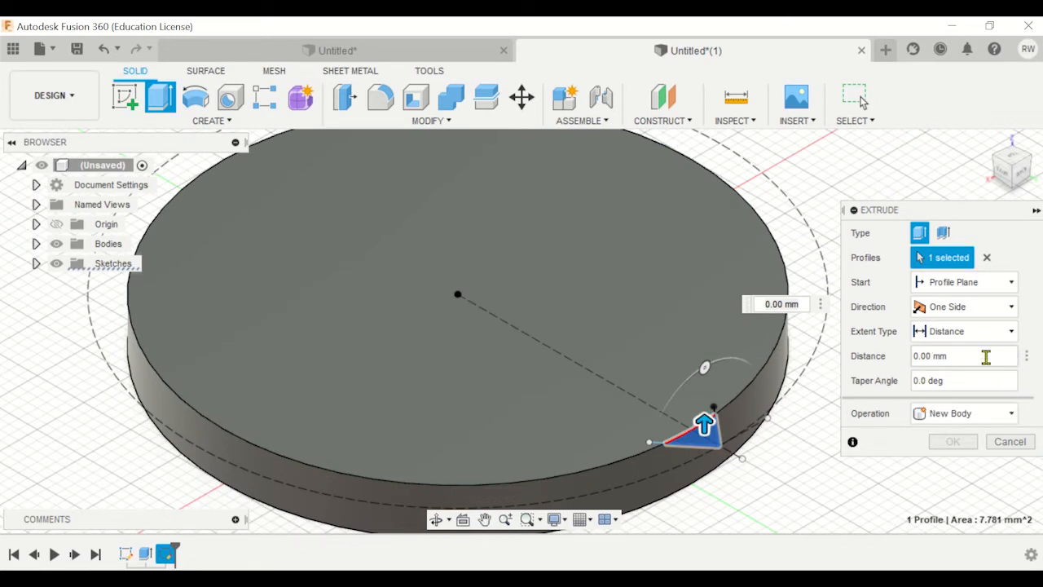
{"action": "left_click", "coordinate": [984, 356]}
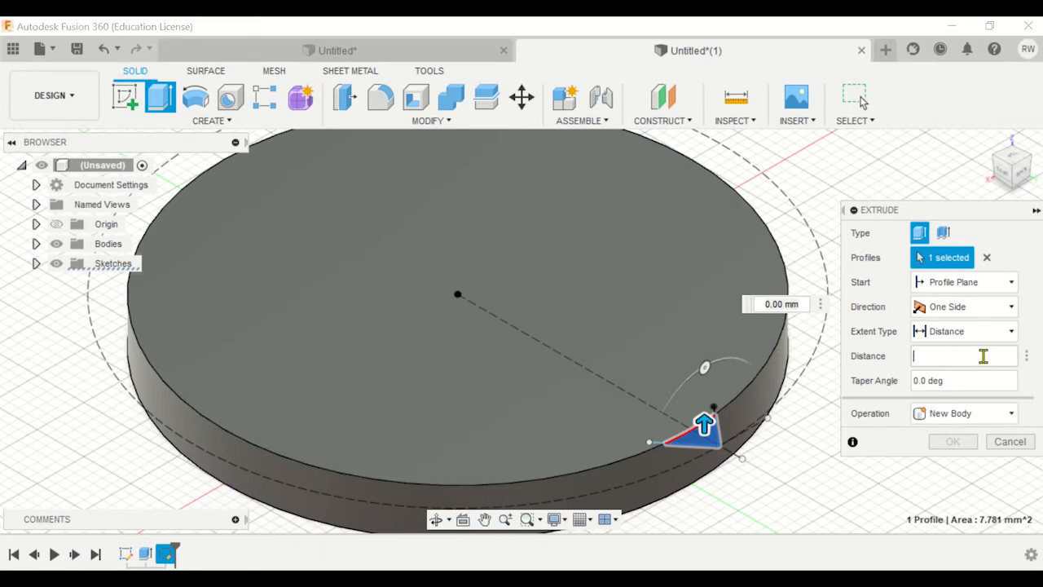
{"action": "type", "text": "-10"}
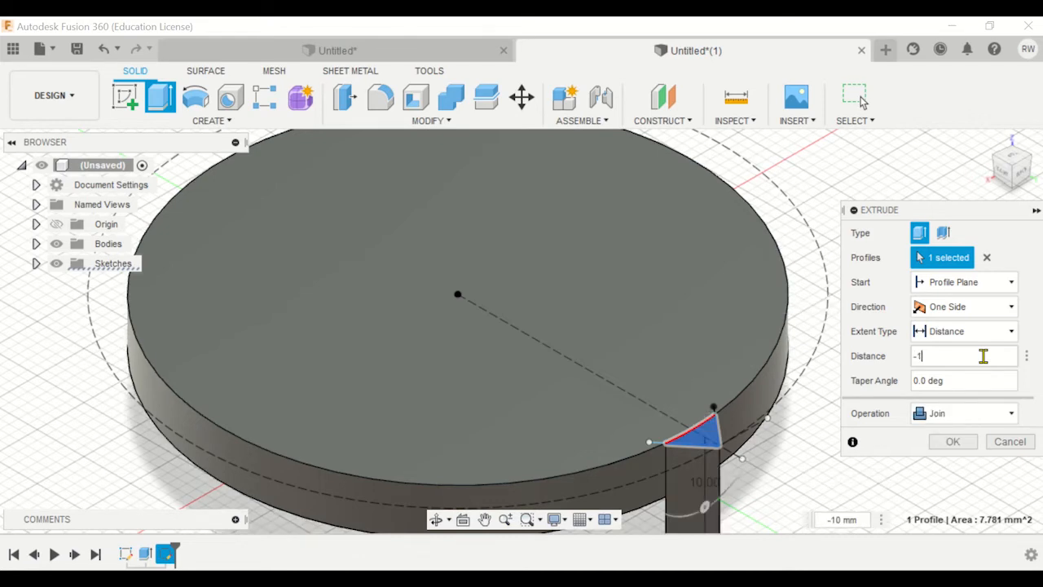
{"action": "left_click", "coordinate": [942, 446]}
Start a circular pattern of faces and select the tooth's two side faces as its objects.
{"action": "scroll", "coordinate": [964, 419], "scroll_direction": "down", "scroll_amount": 3}
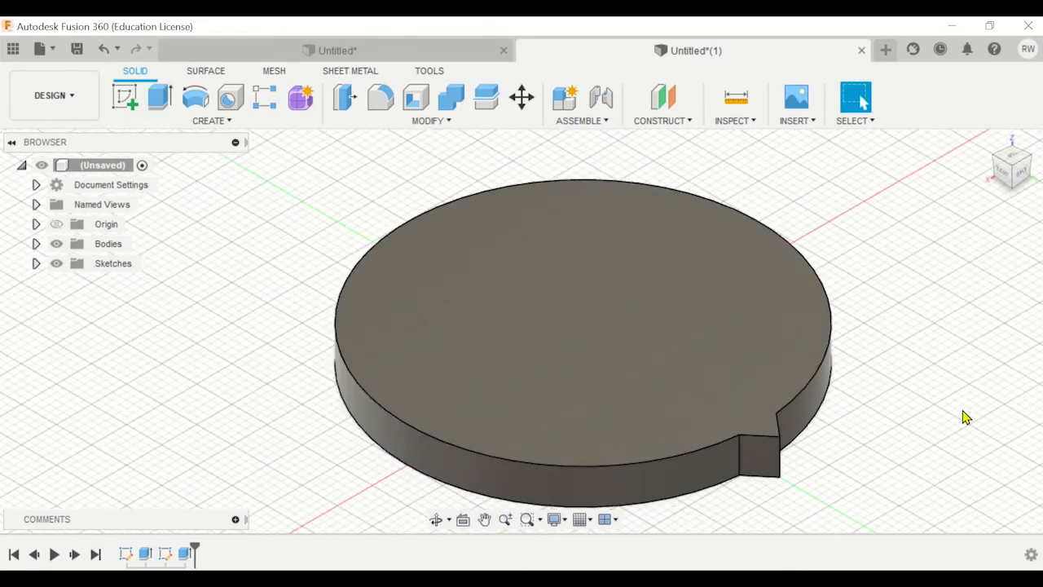
{"action": "middle_click_drag", "start_coordinate": [964, 419], "coordinate": [792, 371]}
{"action": "scroll", "coordinate": [792, 371], "scroll_direction": "down", "scroll_amount": 1}
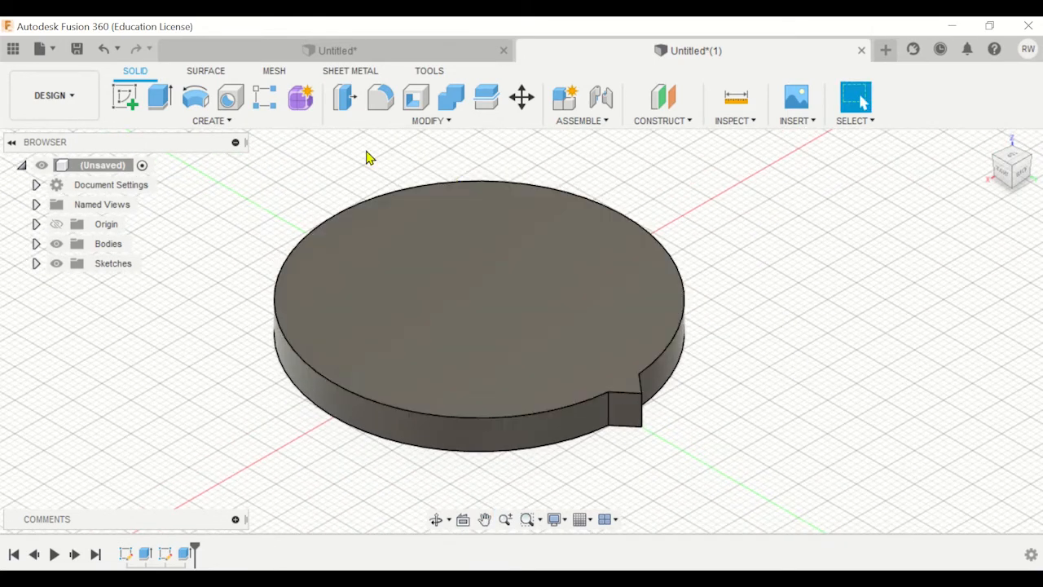
{"action": "left_click", "coordinate": [238, 122]}
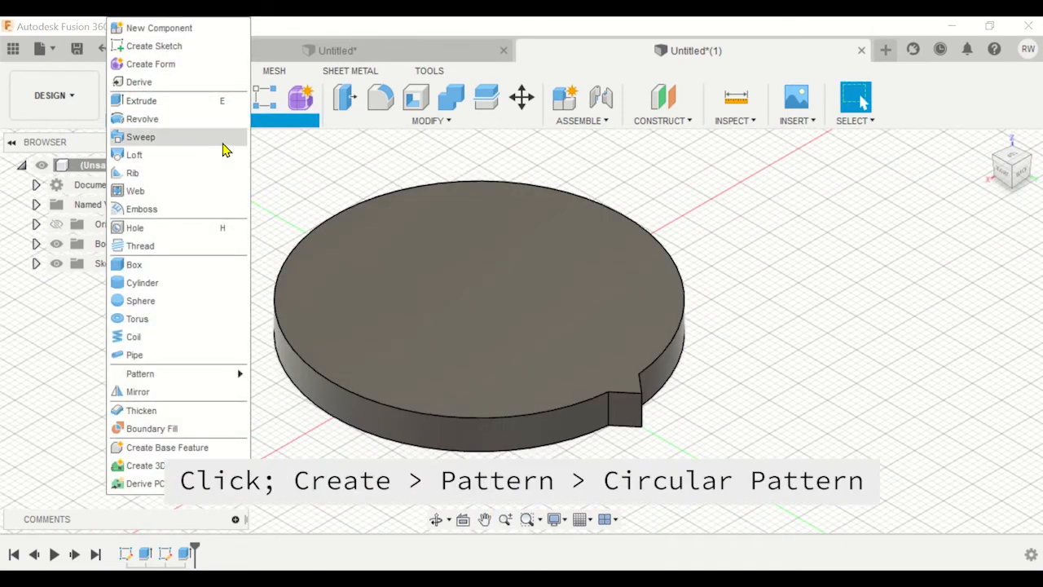
{"action": "mouse_move", "coordinate": [192, 379]}
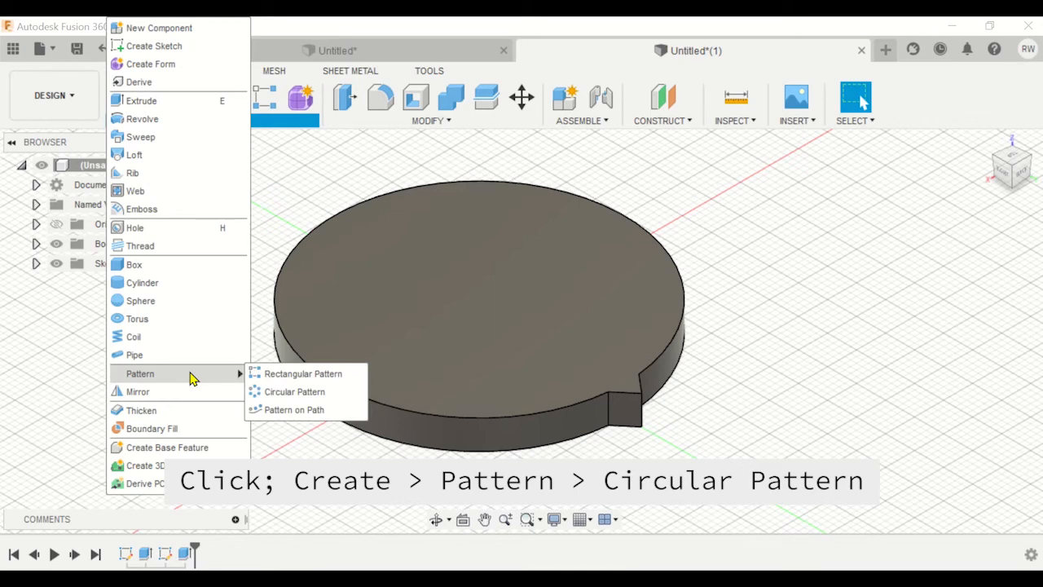
{"action": "left_click", "coordinate": [264, 392]}
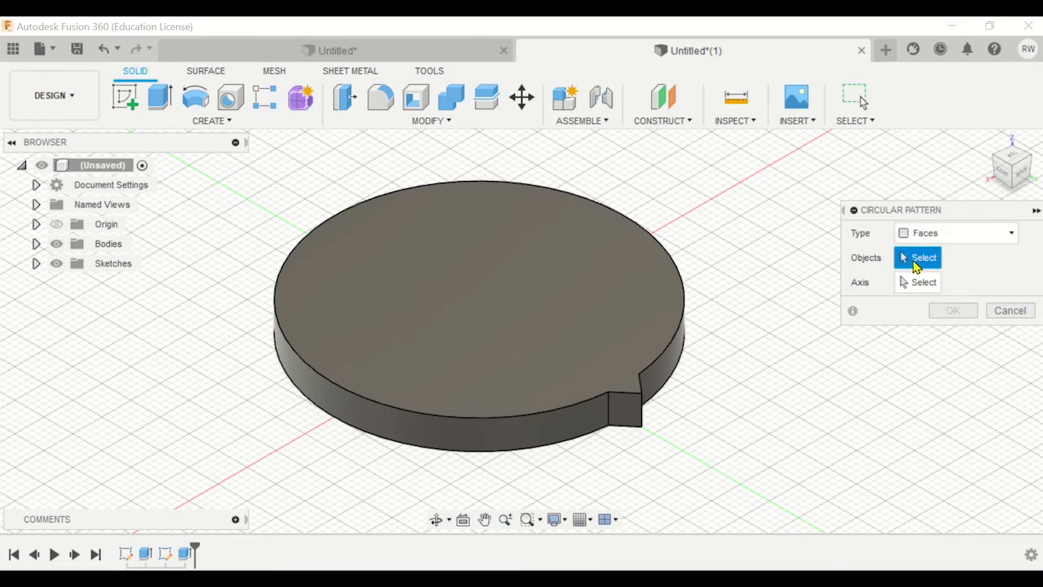
{"action": "left_click", "coordinate": [626, 410]}
{"action": "left_click", "coordinate": [1032, 163]}
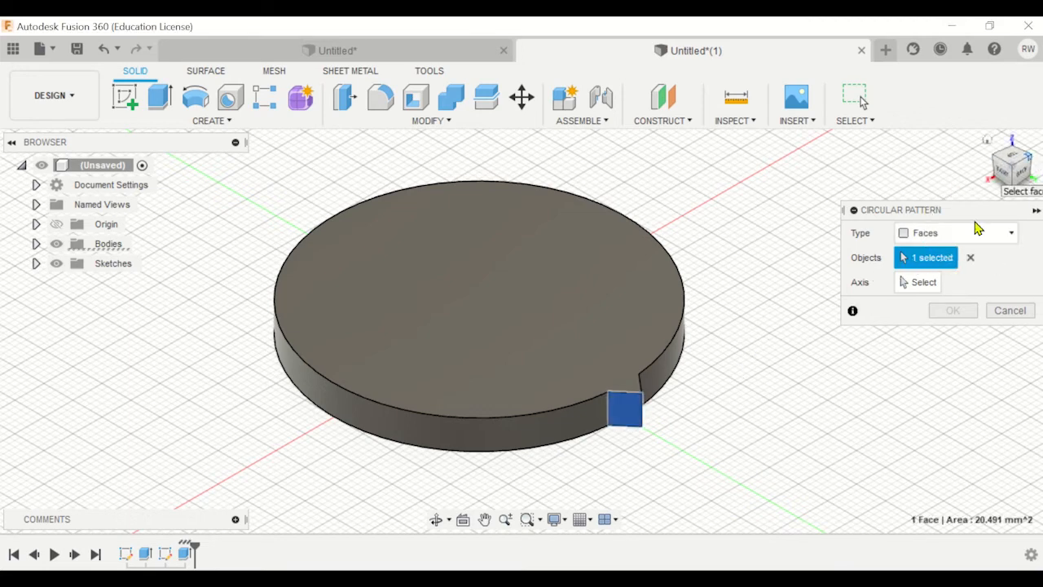
{"action": "left_click", "coordinate": [461, 432]}
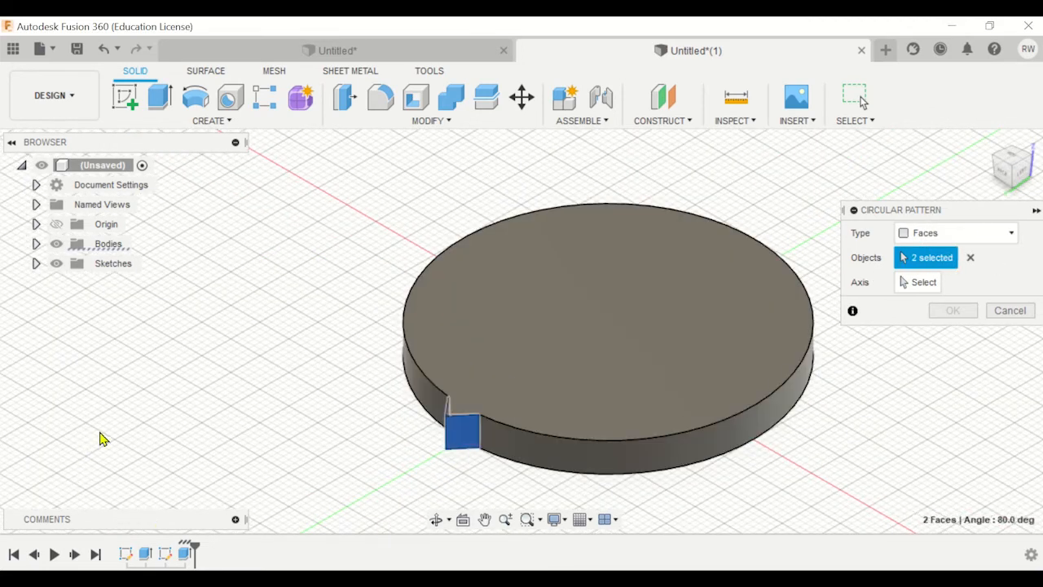
Use the disc's cylindrical rim as the pattern axis and set the quantity to 28 with full angular spacing.
{"action": "left_click", "coordinate": [933, 283]}
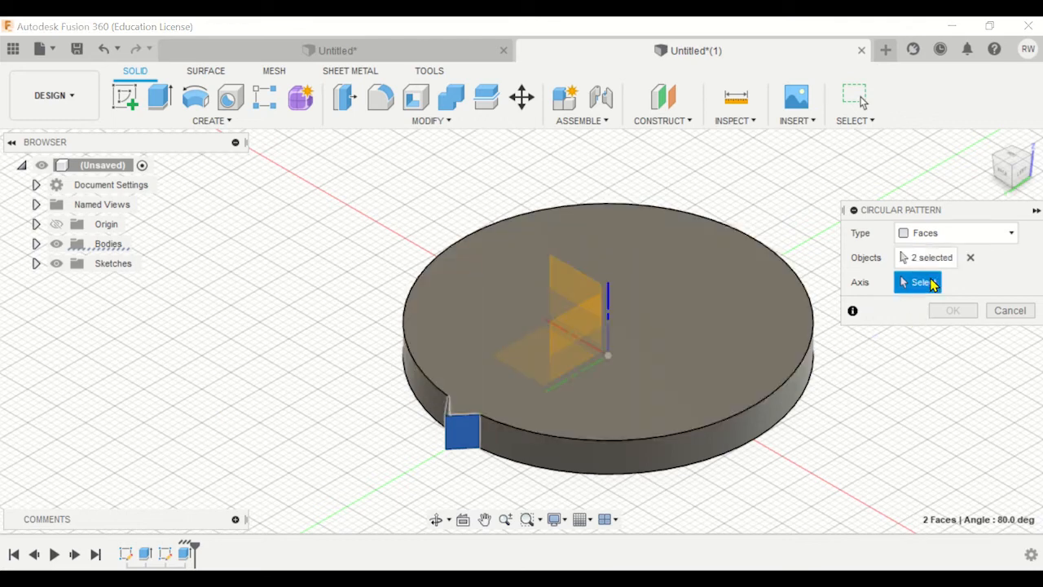
{"action": "left_click", "coordinate": [743, 430]}
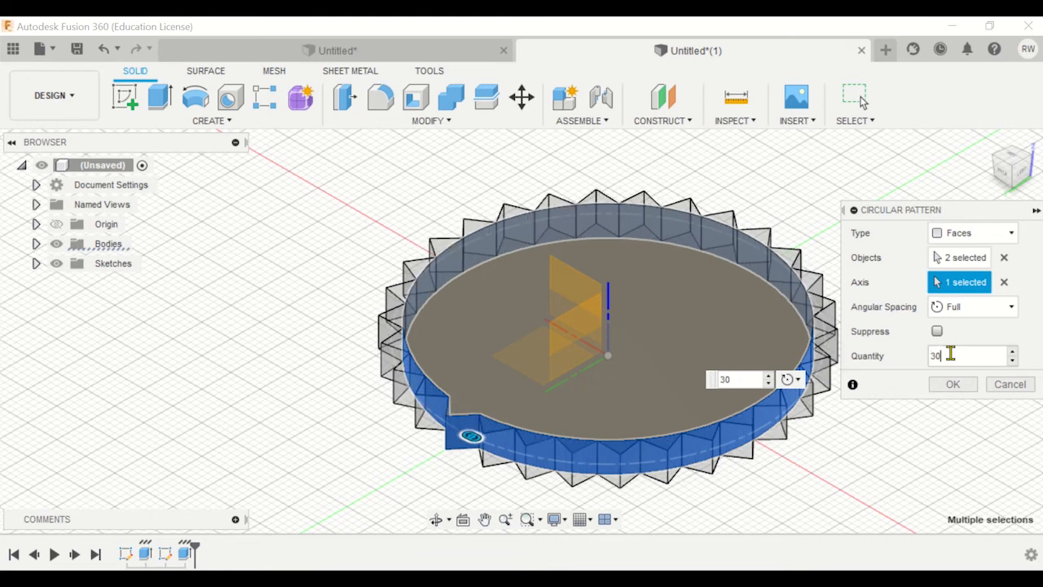
{"action": "key", "text": "BackSpace"}
{"action": "key", "text": "BackSpace"}
{"action": "type", "text": "28"}
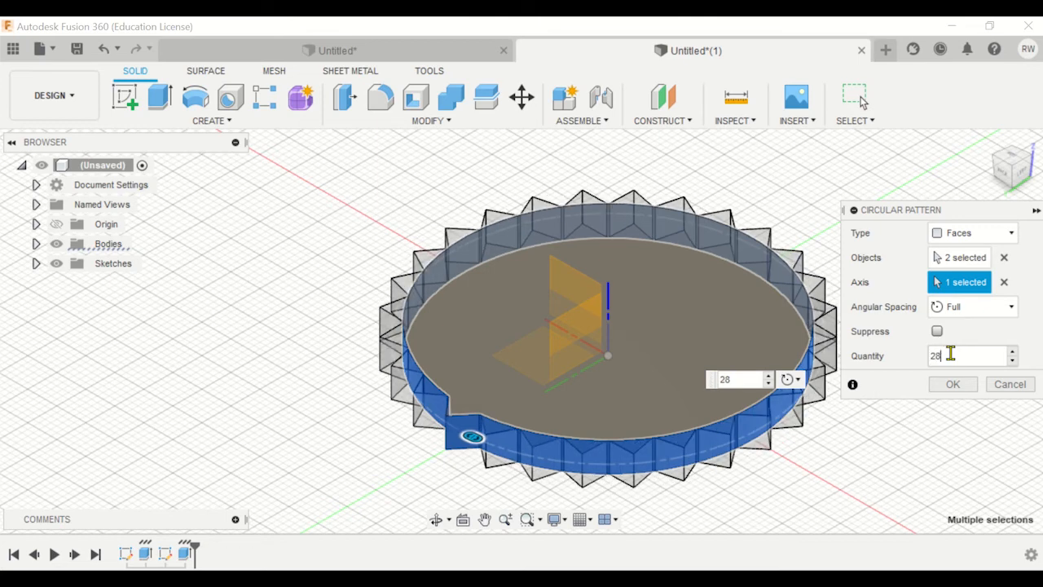
Try pattern quantities of 29 and 30 to compare the gaps between neighbouring teeth.
{"action": "scroll", "coordinate": [659, 461], "scroll_direction": "up", "scroll_amount": 5}
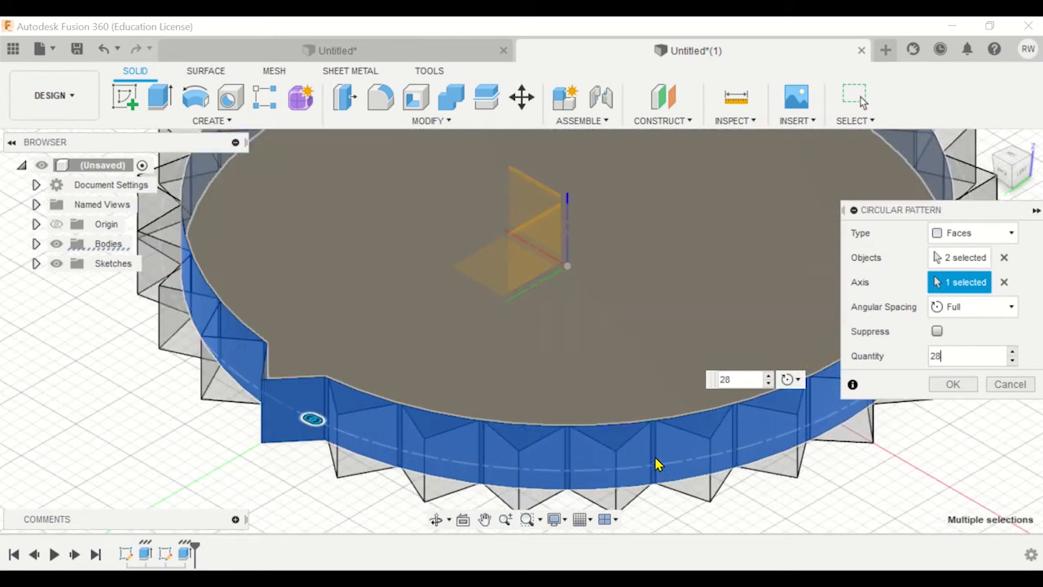
{"action": "scroll", "coordinate": [659, 450], "scroll_direction": "up", "scroll_amount": 1}
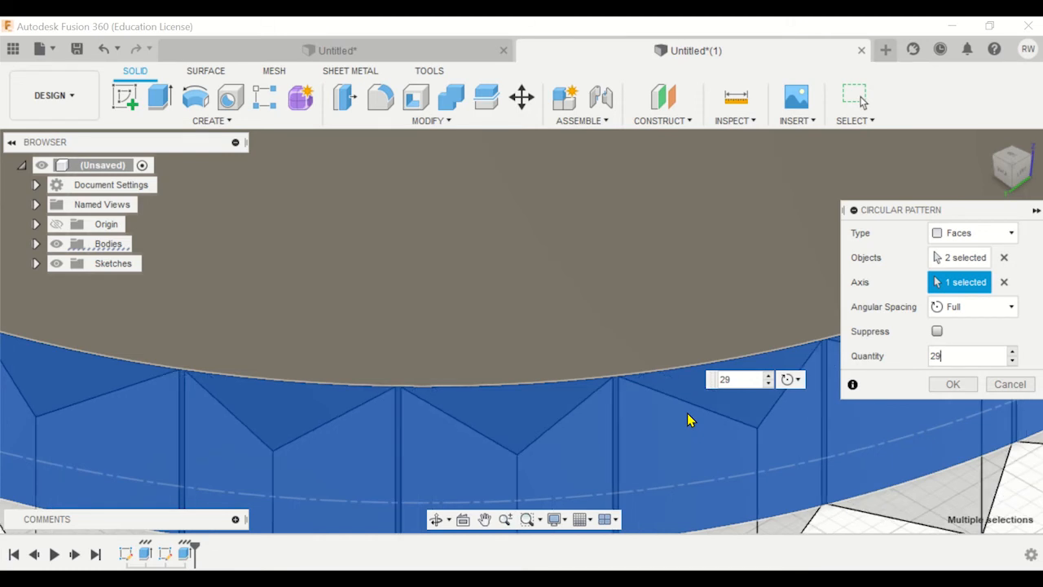
{"action": "key", "text": "Up"}
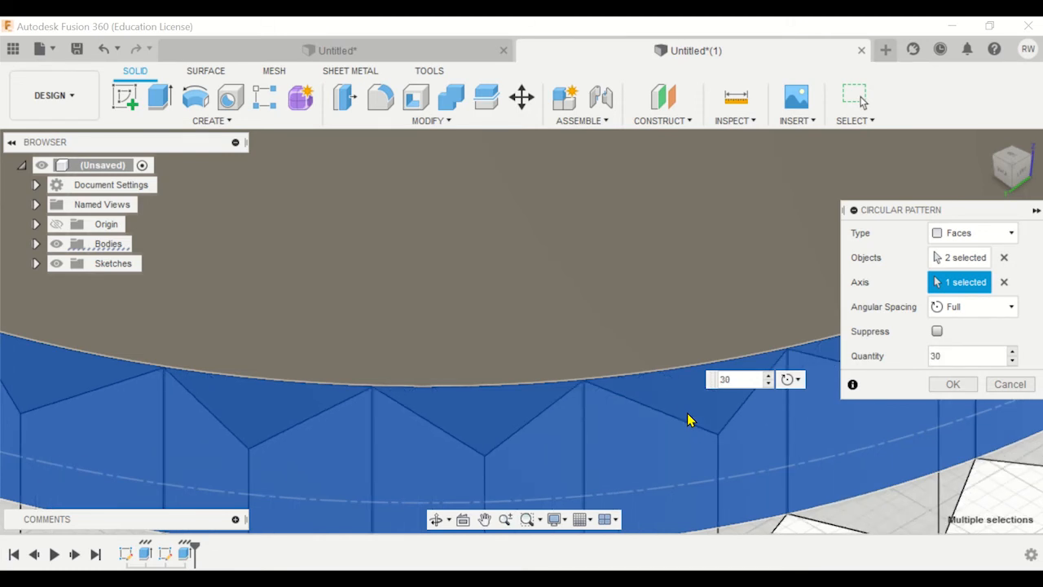
Set the tooth pattern's quantity to 28 and complete the circular pattern.
{"action": "key", "text": "BackSpace"}
{"action": "key", "text": "BackSpace"}
{"action": "type", "text": "28"}
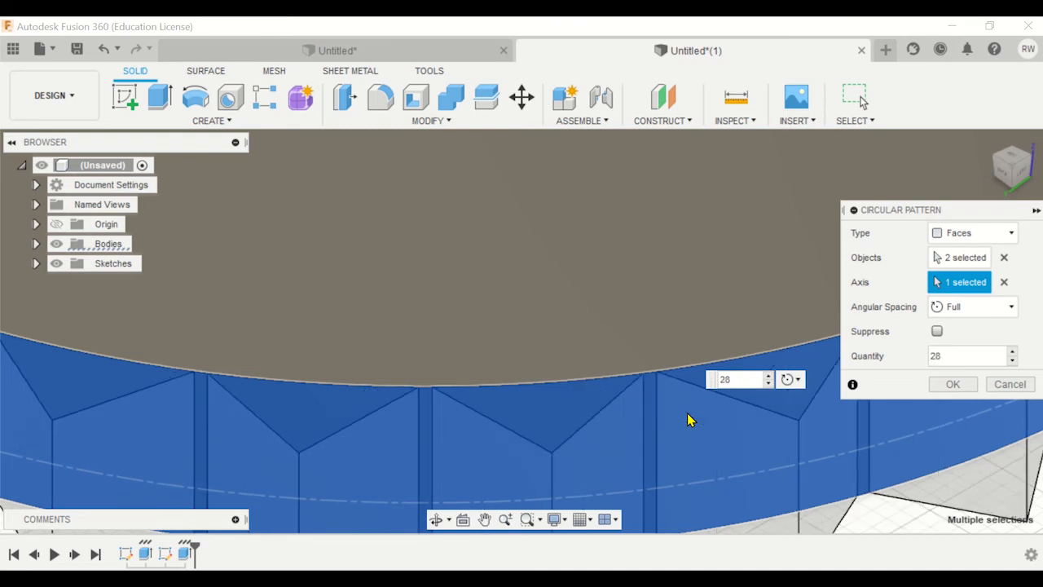
{"action": "key", "text": "Return"}
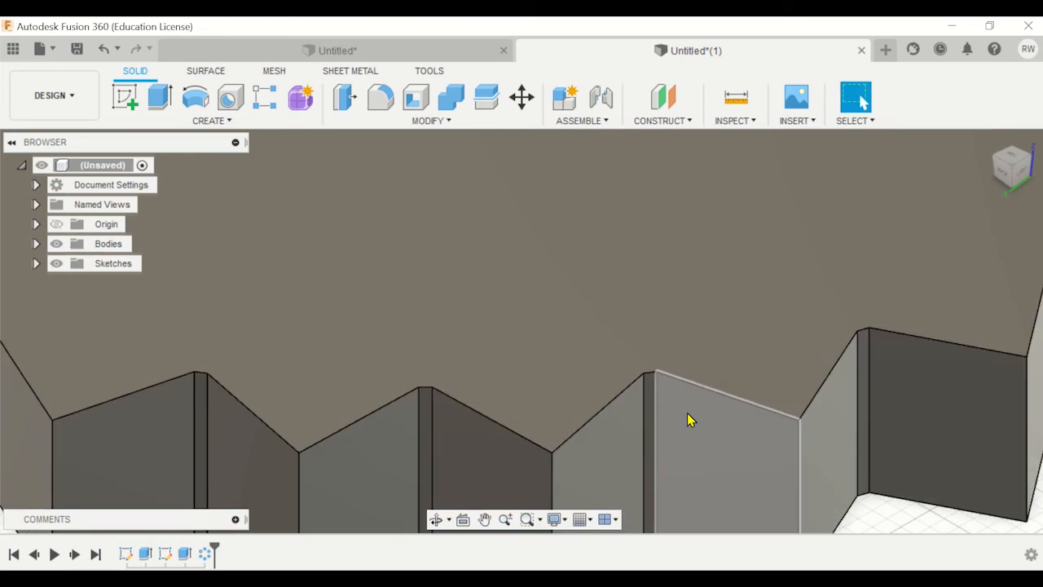
Sketch an 8 mm diameter circle centred on the origin on the gear's top face and finish the sketch.
{"action": "scroll", "coordinate": [689, 414], "scroll_direction": "down", "scroll_amount": 5}
{"action": "scroll", "coordinate": [691, 412], "scroll_direction": "down", "scroll_amount": 3}
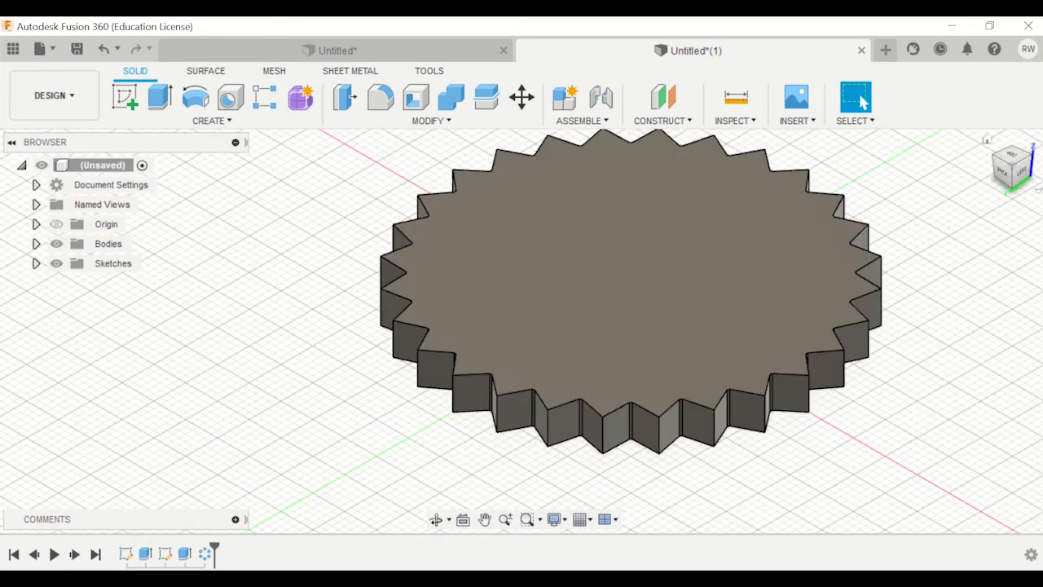
{"action": "left_click", "coordinate": [1012, 156]}
{"action": "scroll", "coordinate": [920, 184], "scroll_direction": "down", "scroll_amount": 3}
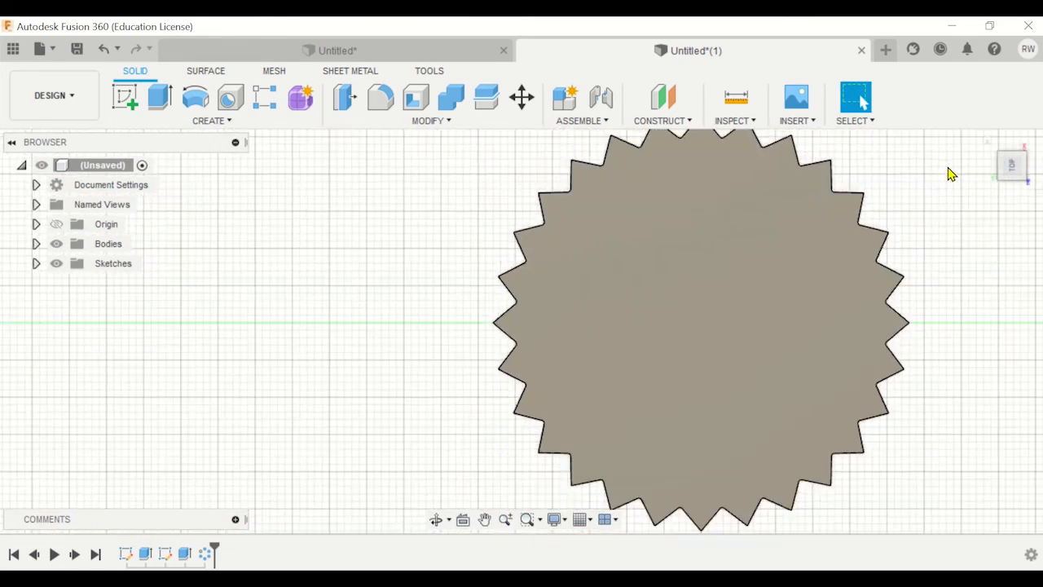
{"action": "left_click", "coordinate": [986, 142]}
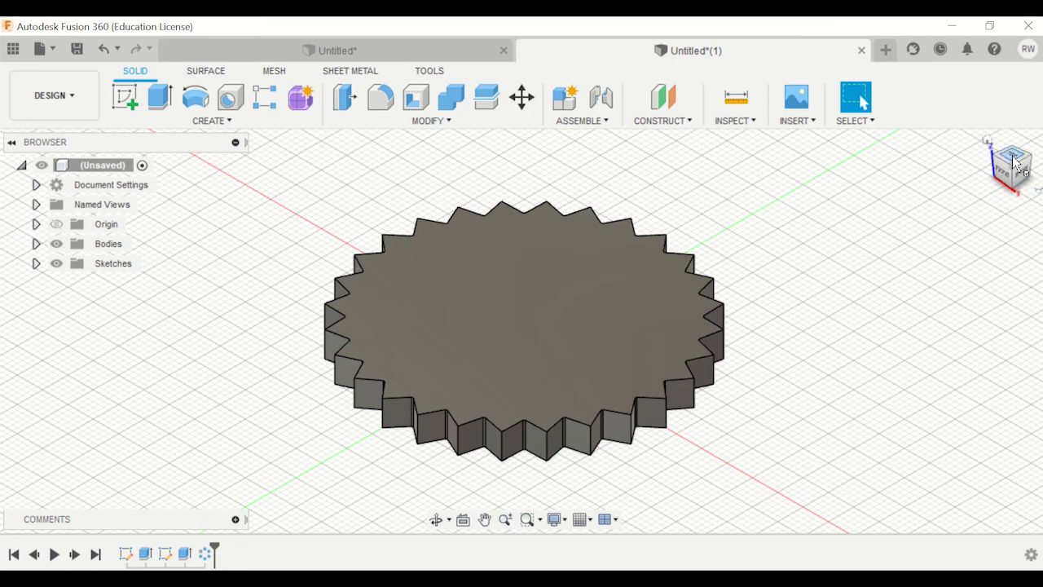
{"action": "left_click", "coordinate": [561, 289]}
{"action": "right_click", "coordinate": [560, 293]}
{"action": "left_click", "coordinate": [564, 360]}
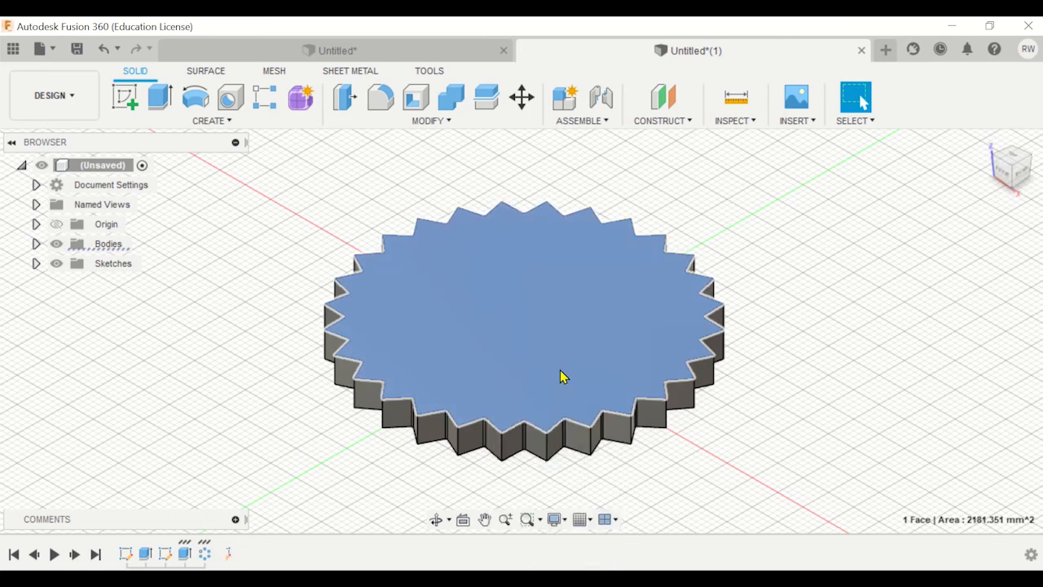
{"action": "key", "text": "c"}
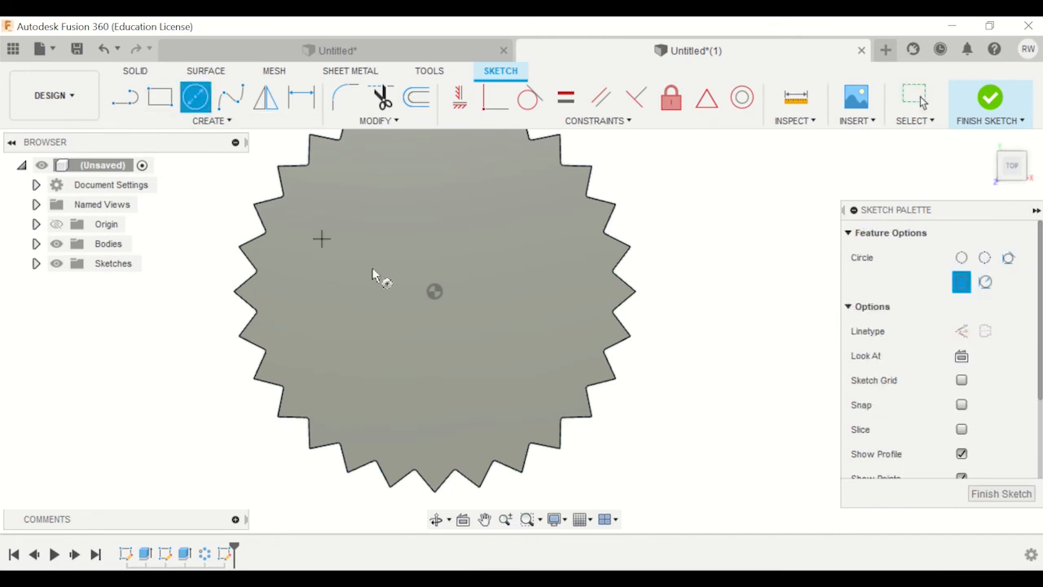
{"action": "left_click", "coordinate": [434, 292]}
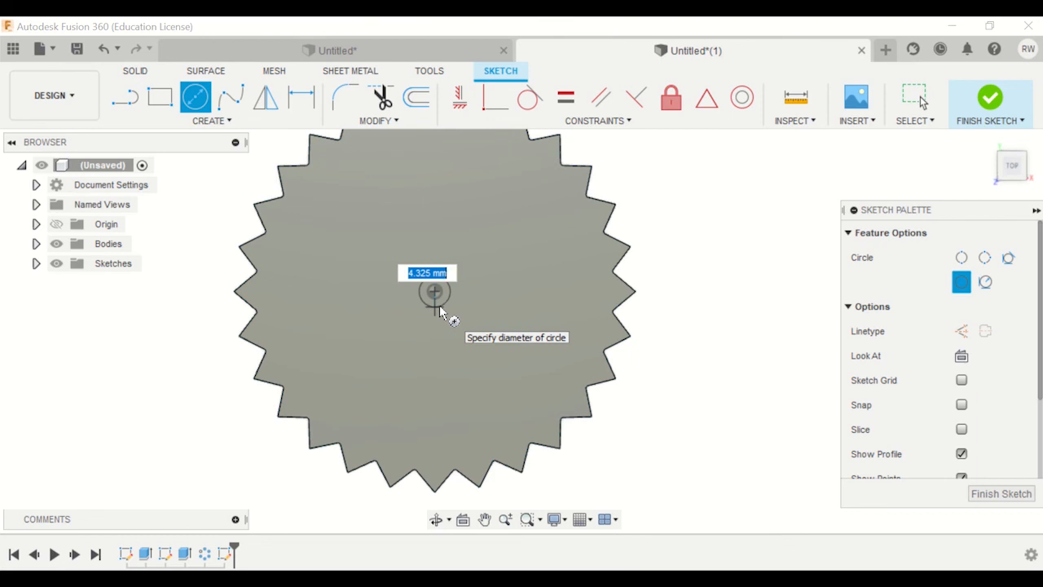
{"action": "type", "text": "8"}
{"action": "key", "text": "Return"}
{"action": "key", "text": "Escape"}
{"action": "left_click", "coordinate": [993, 104]}
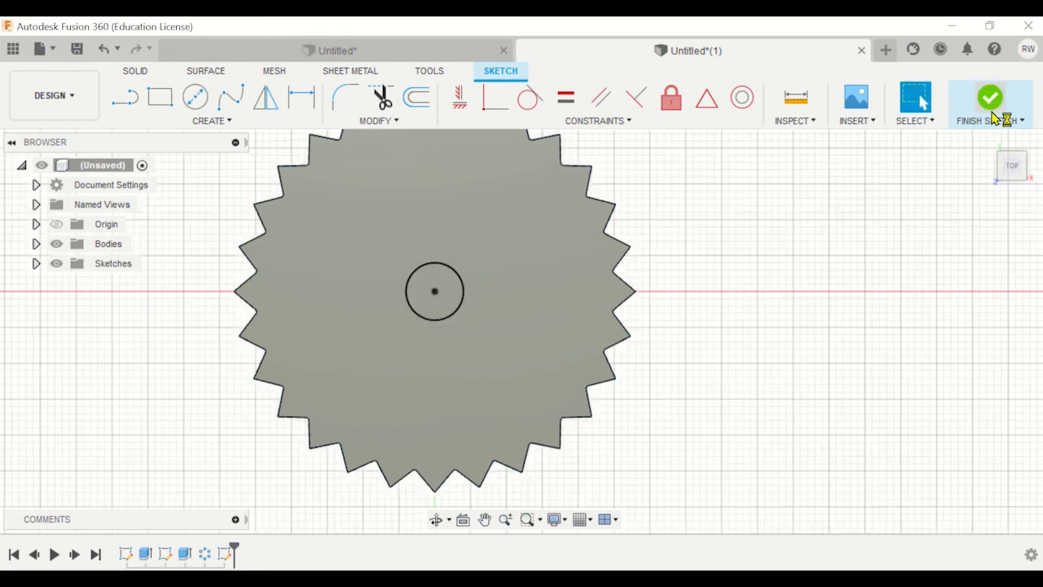
Extrude the 8 mm circle by -15 mm to cut a hole through the gear's centre.
{"action": "key", "text": "e"}
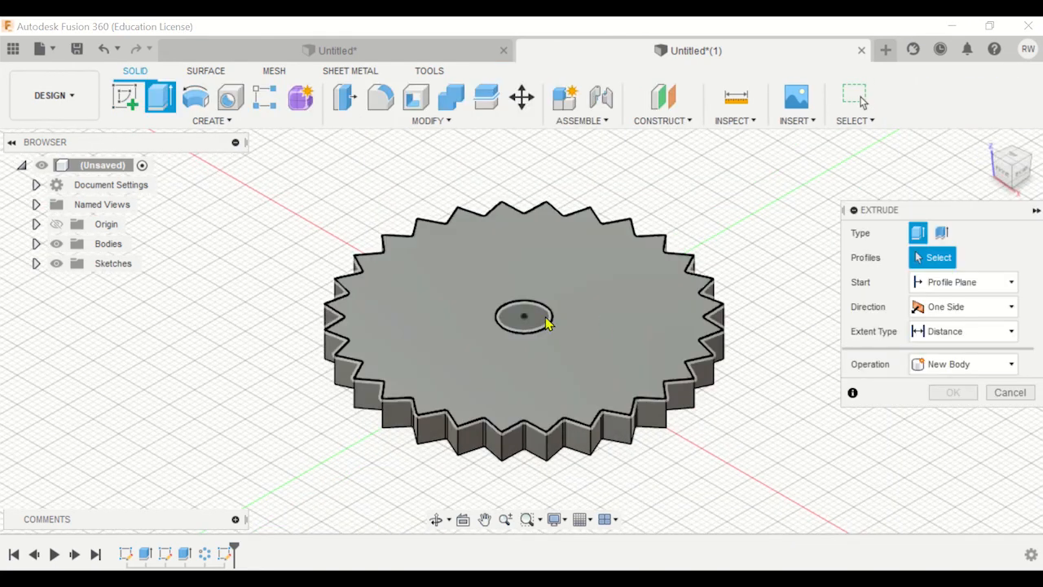
{"action": "left_click", "coordinate": [546, 319]}
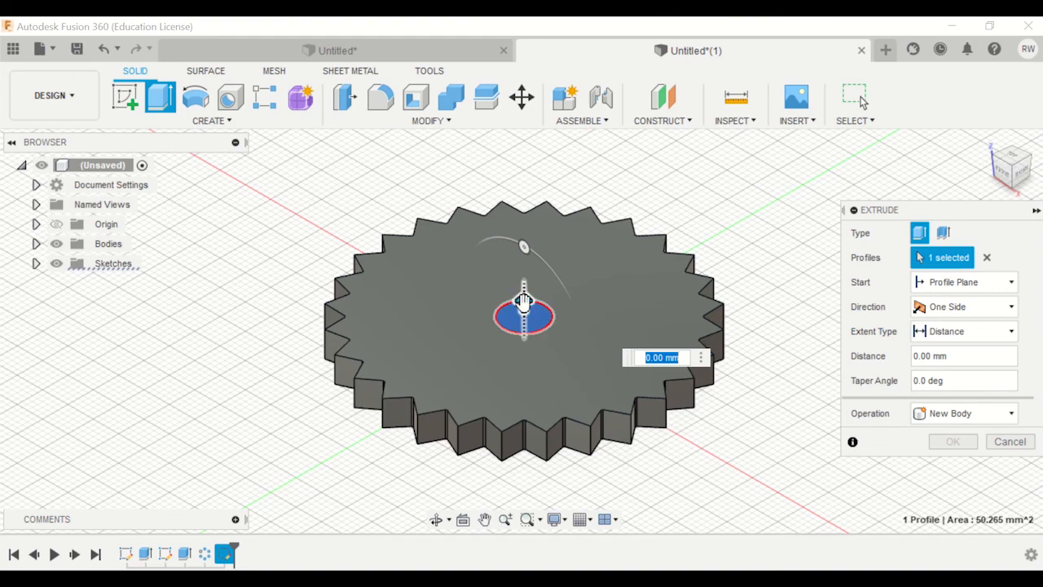
{"action": "type", "text": "-15"}
{"action": "key", "text": "Return"}
{"action": "left_click", "coordinate": [945, 466]}
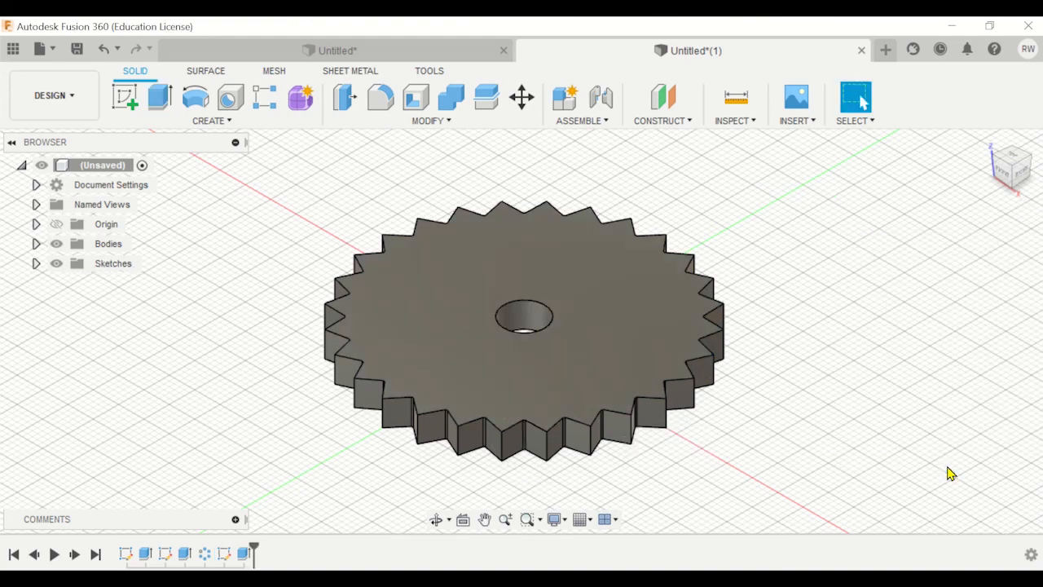